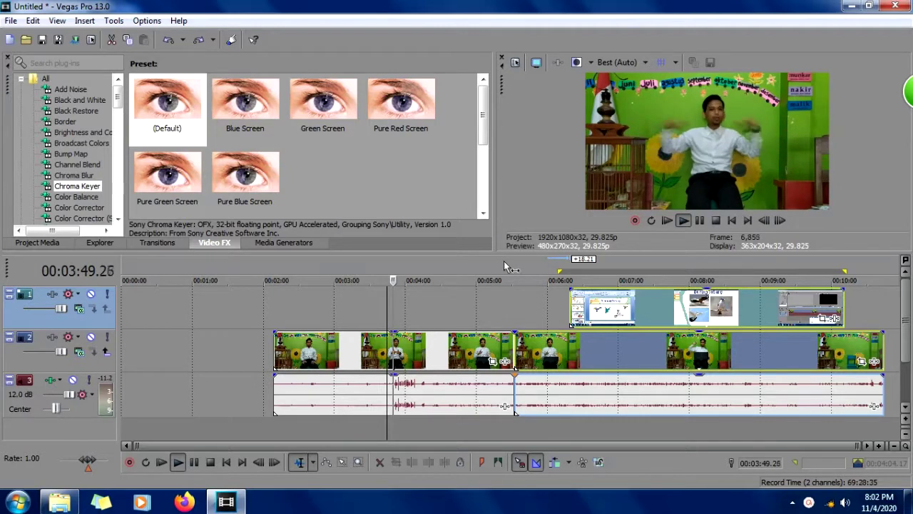
# Play the timeline across the cut between the two presenter clips, from about 00:05:25 to 00:05:35.
pyautogui.click(505, 265)
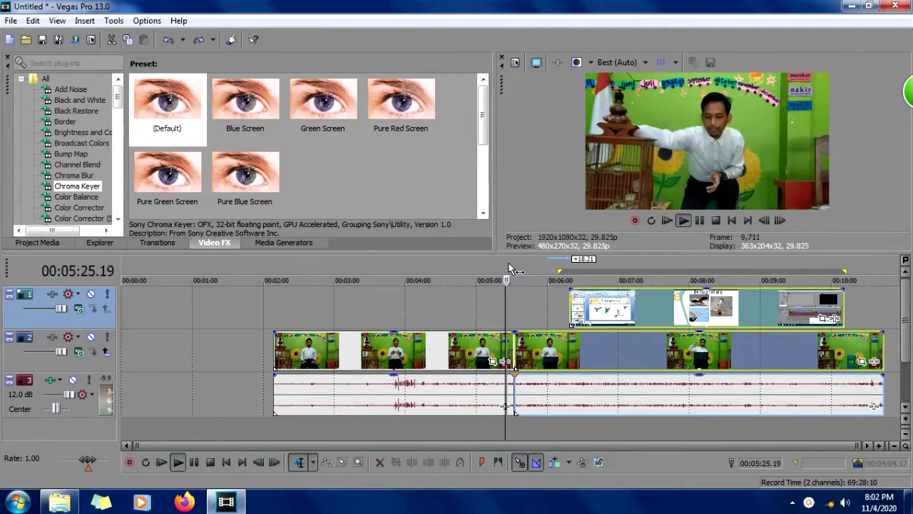
pyautogui.click(514, 267)
pyautogui.click(506, 267)
pyautogui.doubleClick(509, 266)
pyautogui.click(509, 264)
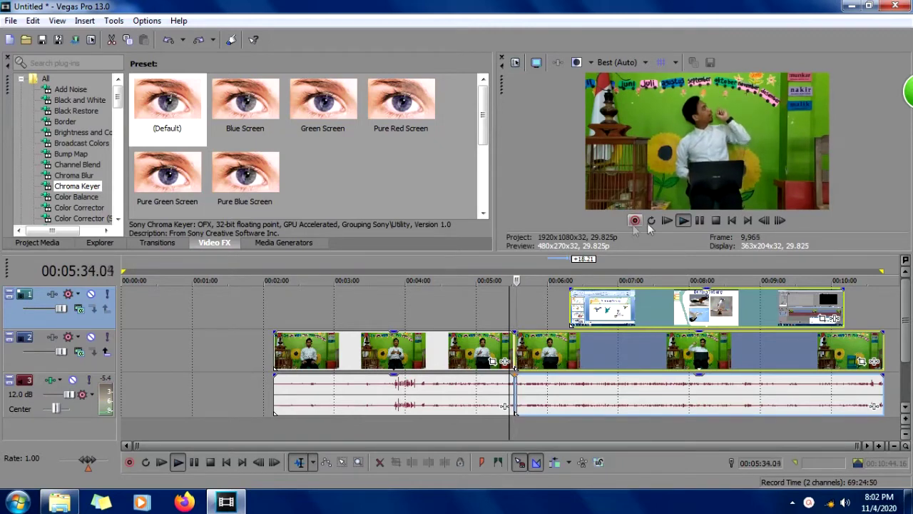
pyautogui.click(704, 225)
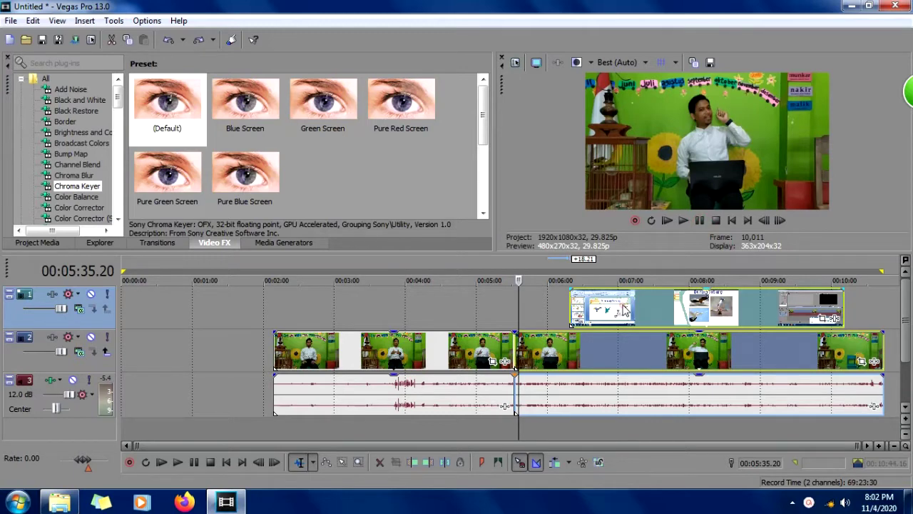
# Swap the overlapping clips so the second presenter clip is on track 1 and the slide recording on track 2.
pyautogui.click(625, 309)
pyautogui.click(558, 344)
pyautogui.moveTo(558, 345); pyautogui.dragTo(559, 319)
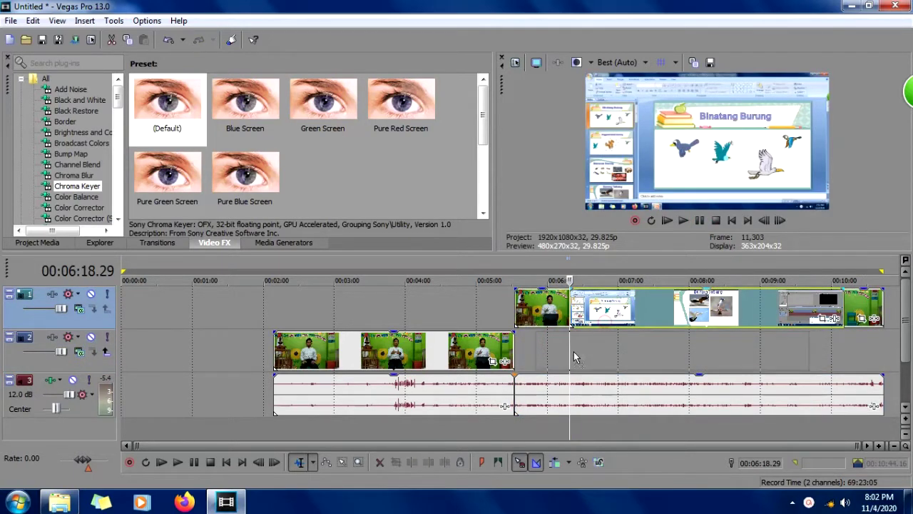
pyautogui.hotkey('ctrl', 'z')
# Preview the second presenter clip from 00:05:32.09 and shift the slide recording on track 2 to start at the same point.
pyautogui.click(517, 269)
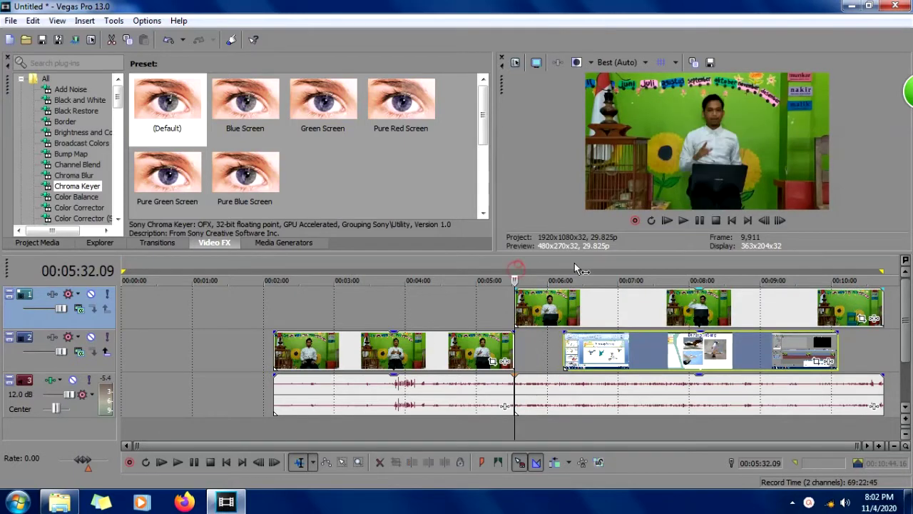
pyautogui.click(682, 220)
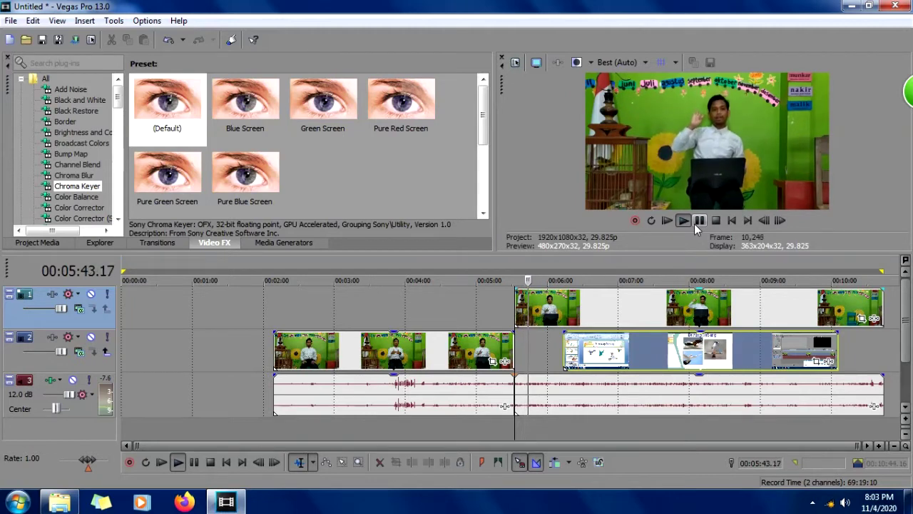
pyautogui.click(696, 225)
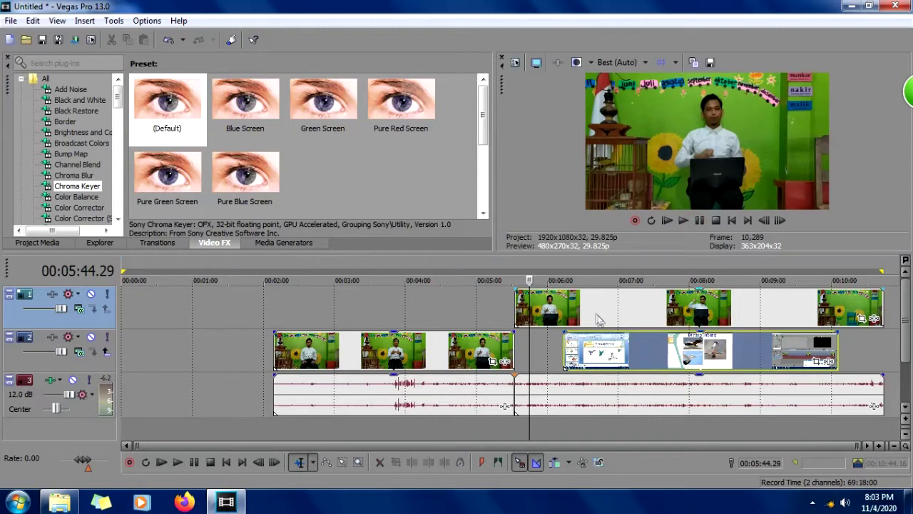
pyautogui.moveTo(602, 350); pyautogui.dragTo(578, 346)
# Split the second presenter clip and its audio at 00:08:41.29, and move the remainder about 1:54 forward on the timeline.
pyautogui.click(735, 308)
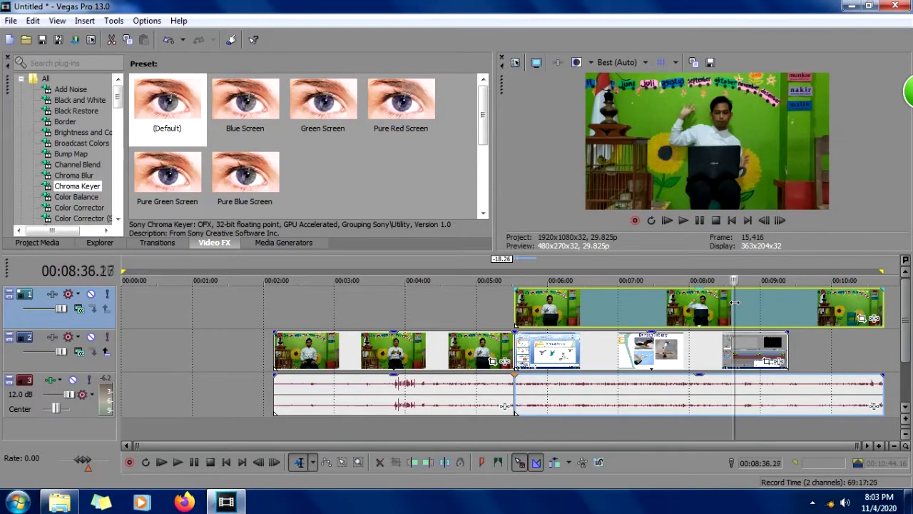
pyautogui.click(738, 303)
pyautogui.press('s')
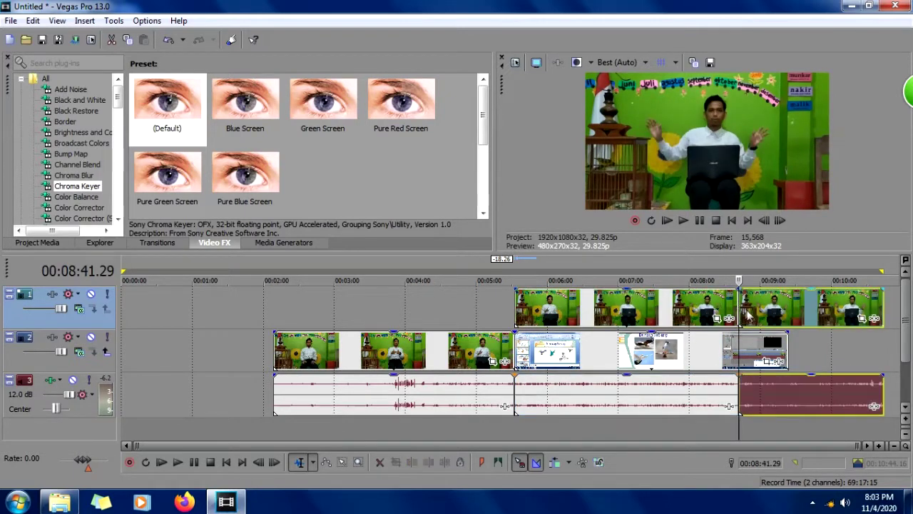
pyautogui.click(528, 263)
pyautogui.click(609, 305)
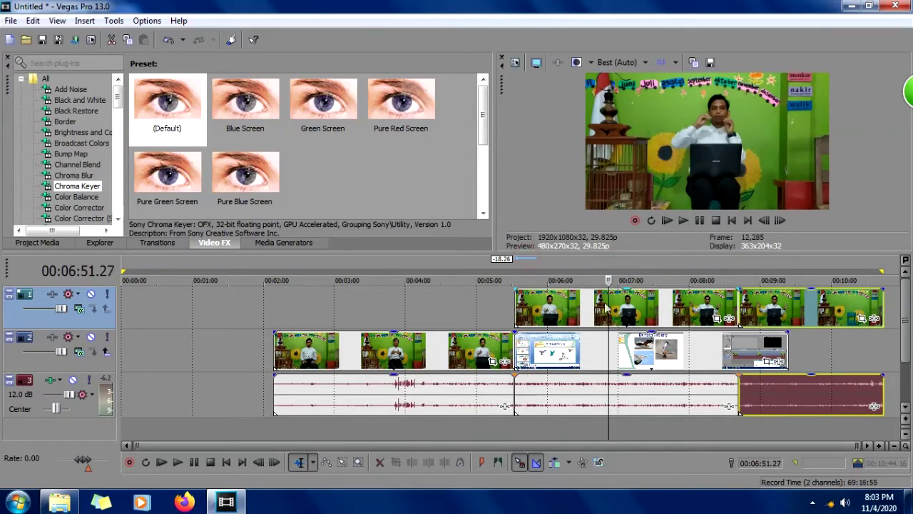
pyautogui.moveTo(749, 317); pyautogui.dragTo(795, 314)
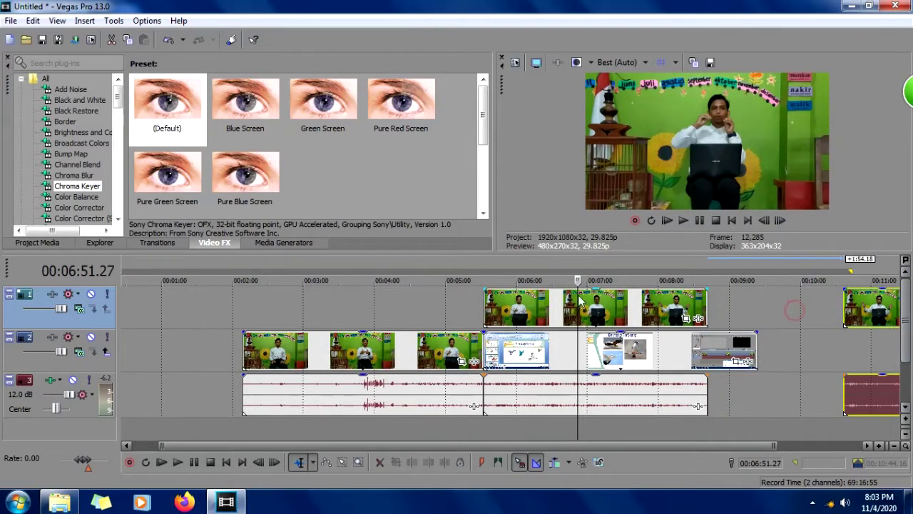
# Place the playhead at 00:05:58.17 and apply the Chroma Keyer's Green Screen preset to the presenter clip above the slide recording.
pyautogui.click(520, 255)
pyautogui.moveTo(621, 264); pyautogui.dragTo(515, 266)
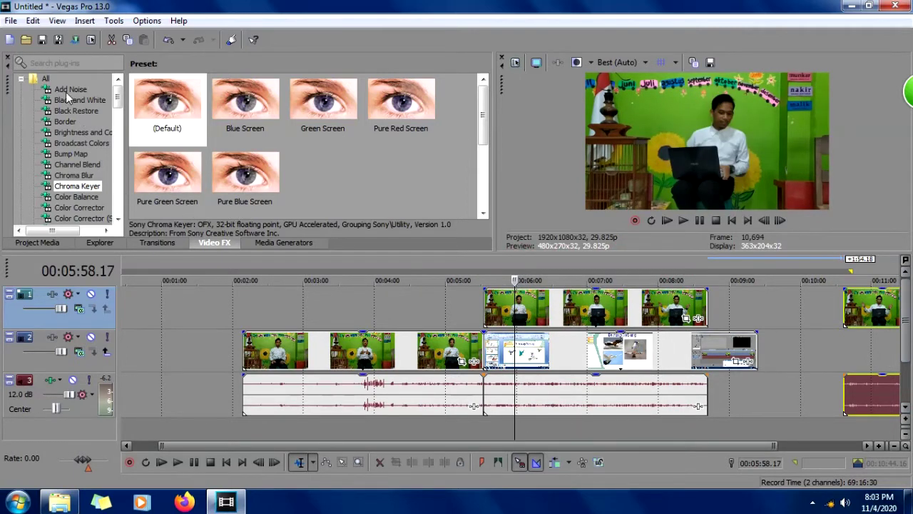
pyautogui.click(76, 178)
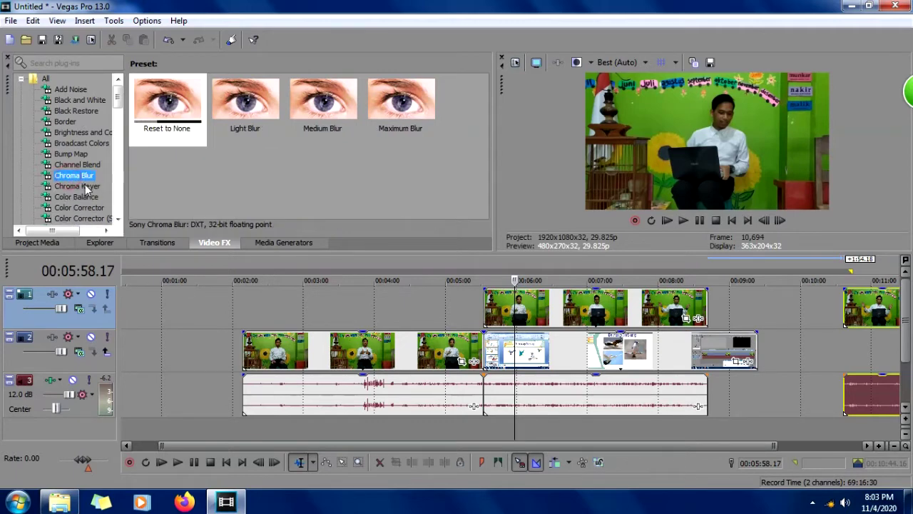
pyautogui.click(84, 187)
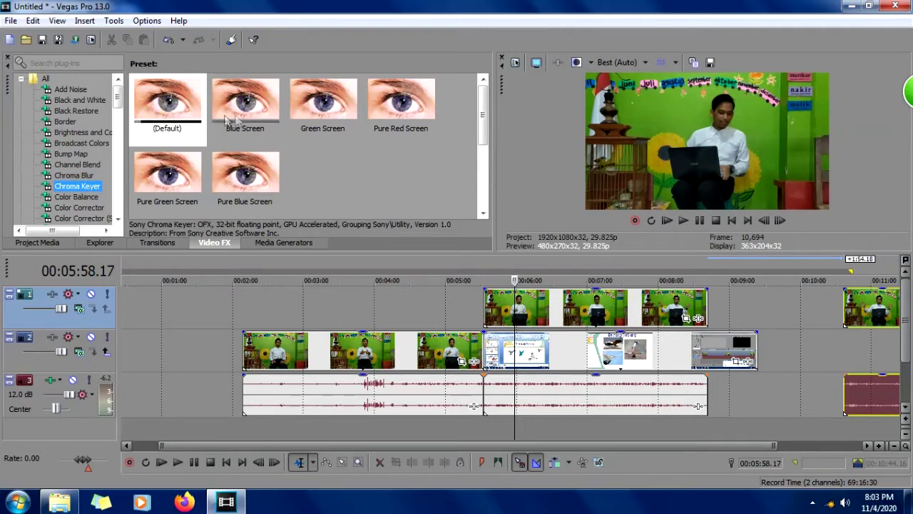
pyautogui.click(323, 120)
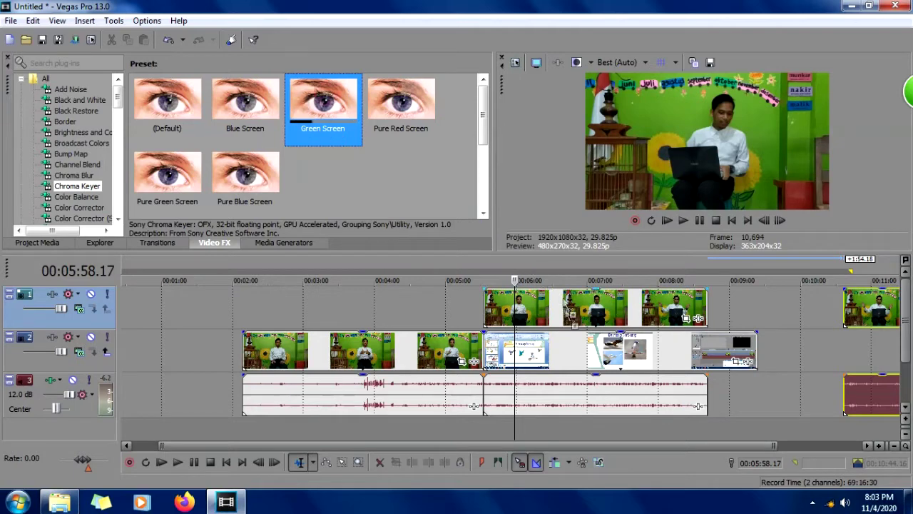
pyautogui.moveTo(546, 304); pyautogui.dragTo(545, 304)
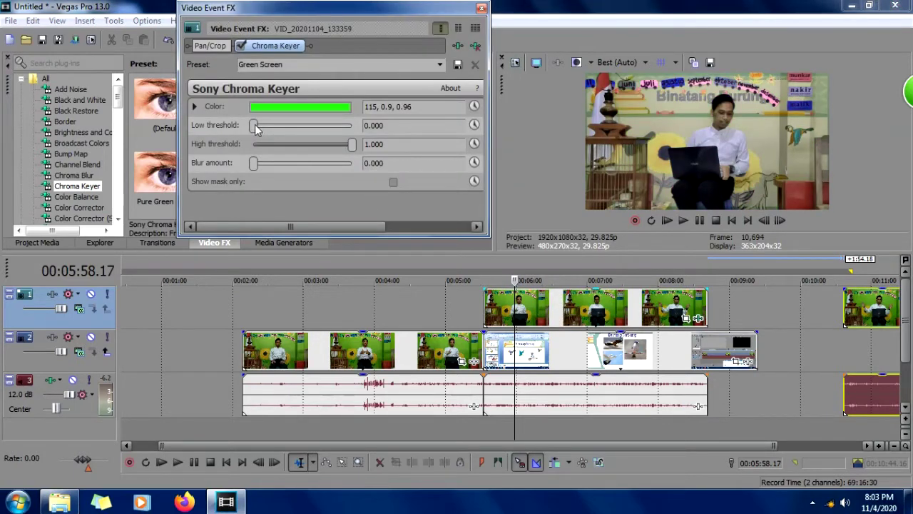
# Set the Chroma Keyer's low threshold to about 0.517 and high threshold to about 0.762, and close the effect settings.
pyautogui.moveTo(258, 125); pyautogui.dragTo(300, 127)
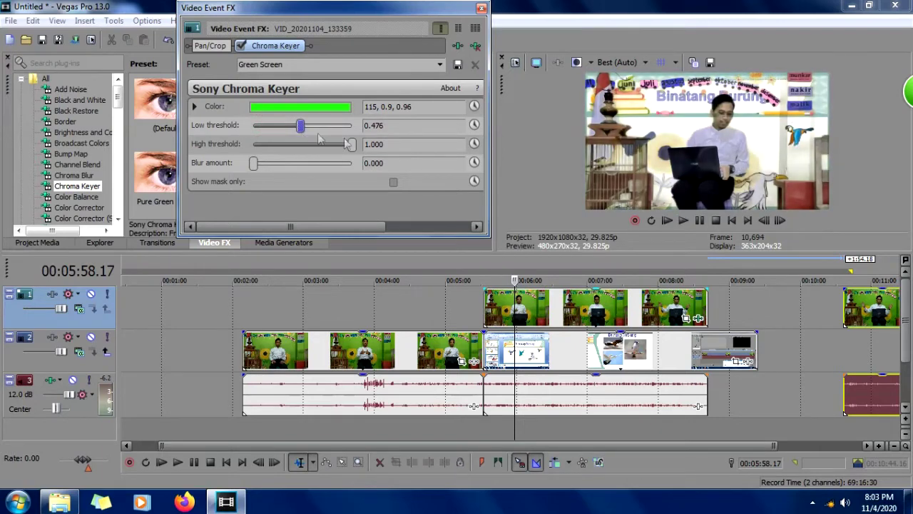
pyautogui.moveTo(352, 144); pyautogui.dragTo(329, 150)
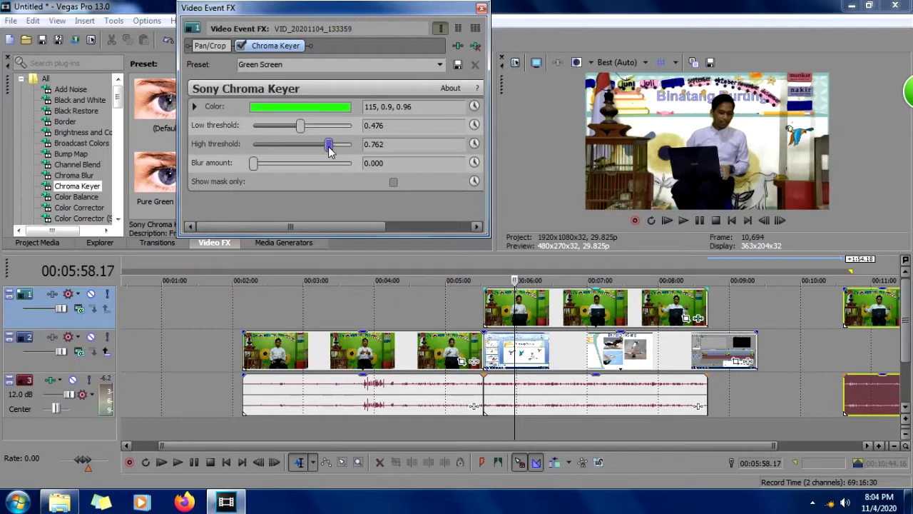
pyautogui.moveTo(306, 127); pyautogui.dragTo(314, 132)
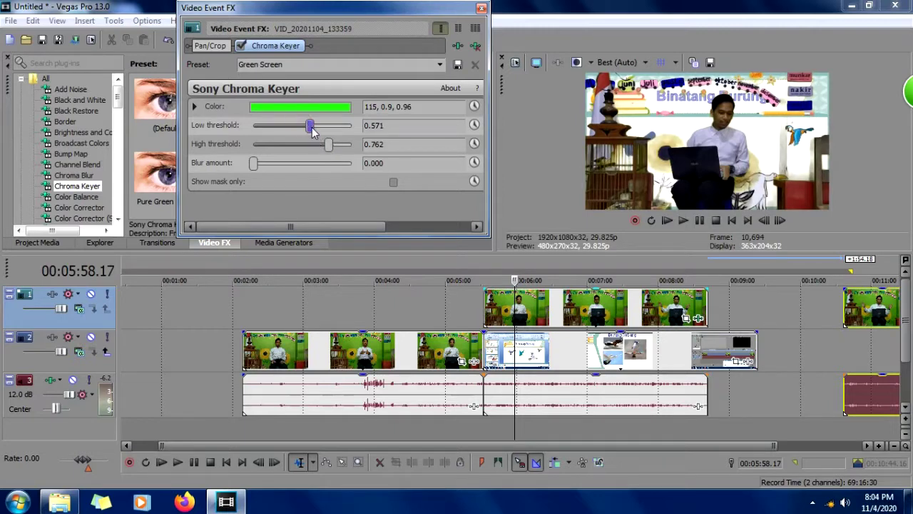
pyautogui.moveTo(311, 133); pyautogui.dragTo(307, 136)
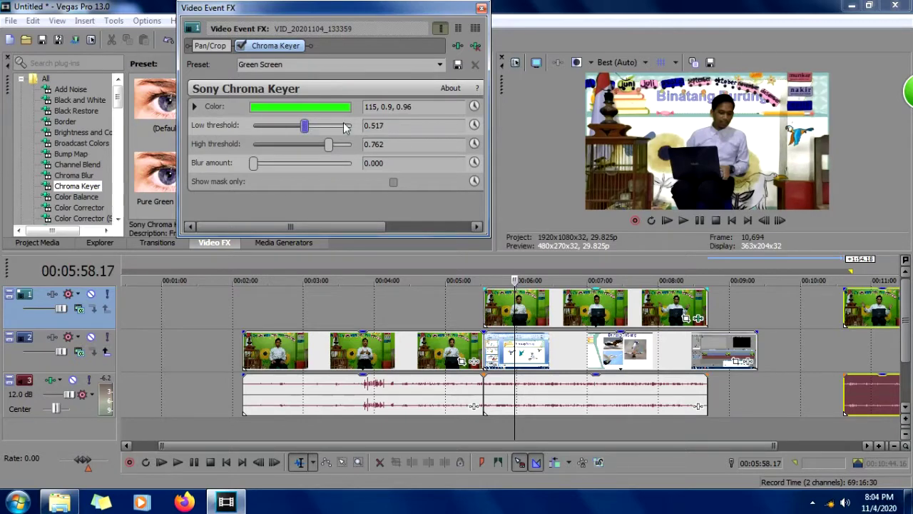
pyautogui.click(481, 8)
# Play the transition into the keyed presenter clip from about 00:05:23 to 00:05:34.
pyautogui.click(472, 270)
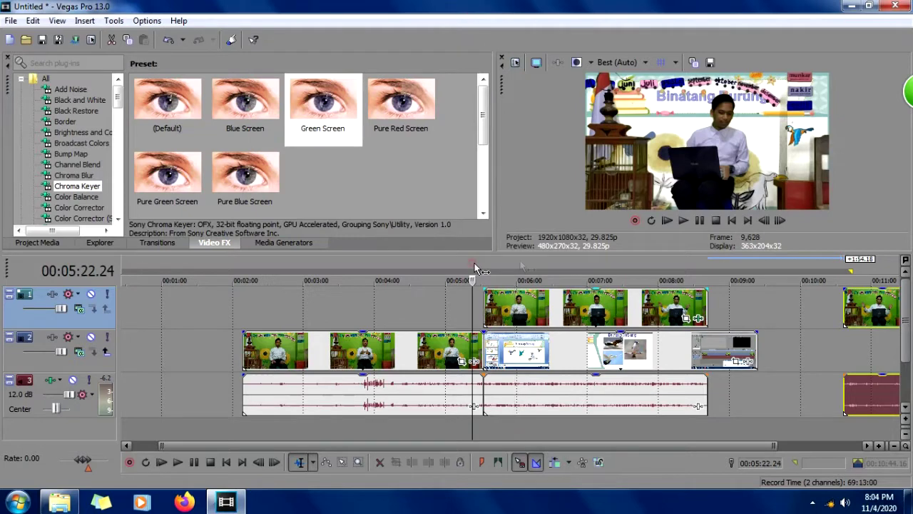
pyautogui.click(678, 217)
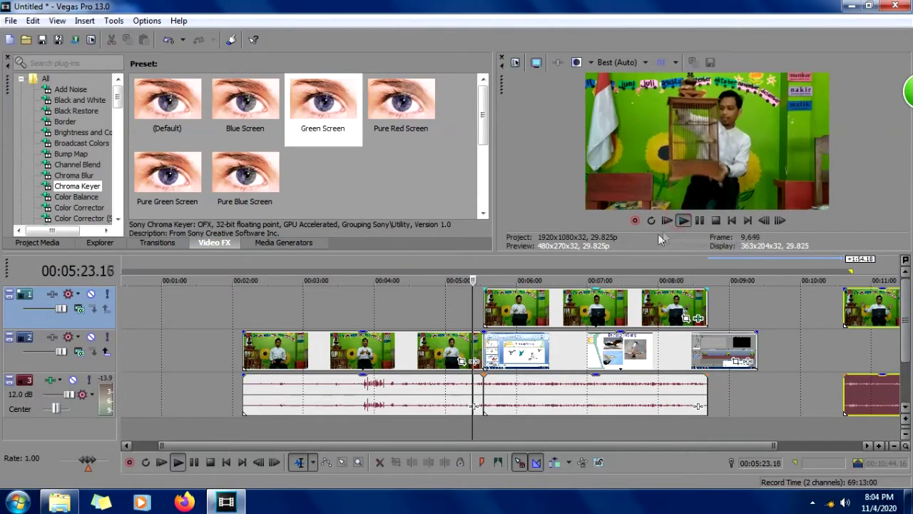
pyautogui.click(699, 221)
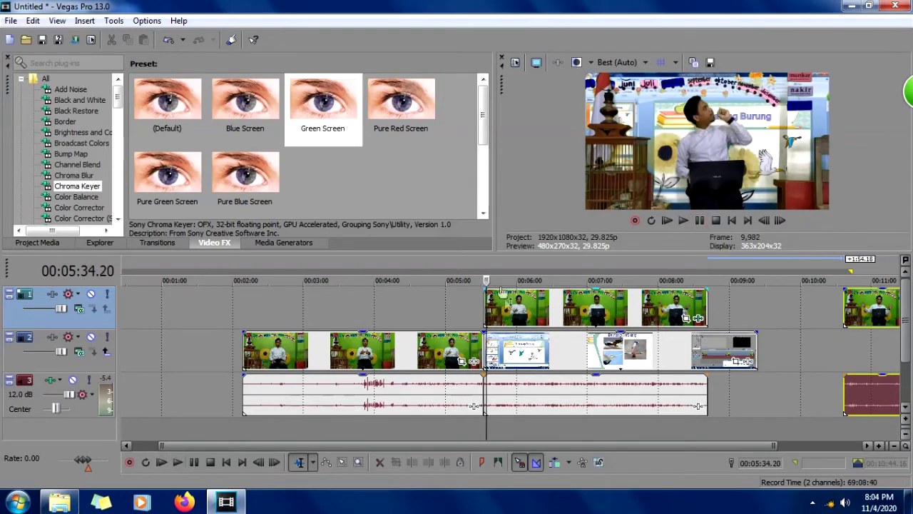
# Add a Pan/Crop position keyframe at 00:00:18.05 on the keyed clip, with the presenter shrunk and moved down in the picture.
pyautogui.click(688, 323)
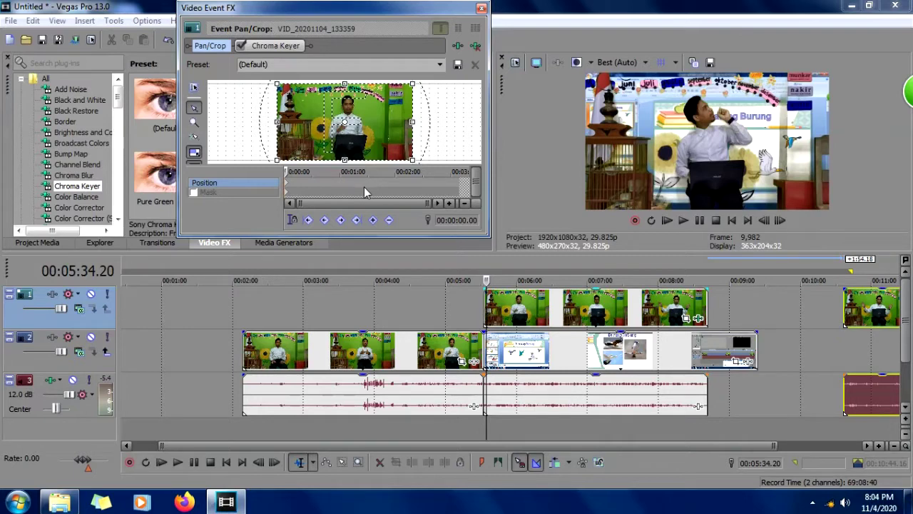
pyautogui.click(301, 189)
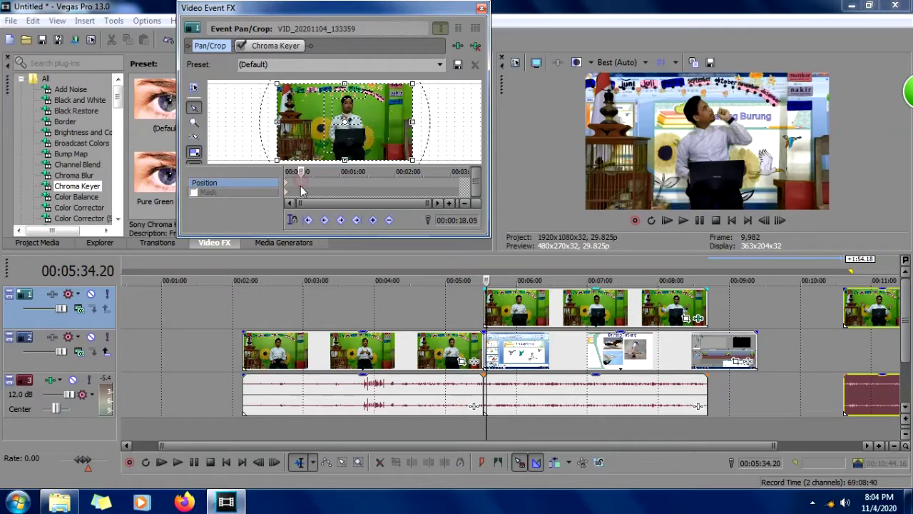
pyautogui.moveTo(278, 84); pyautogui.dragTo(221, 16)
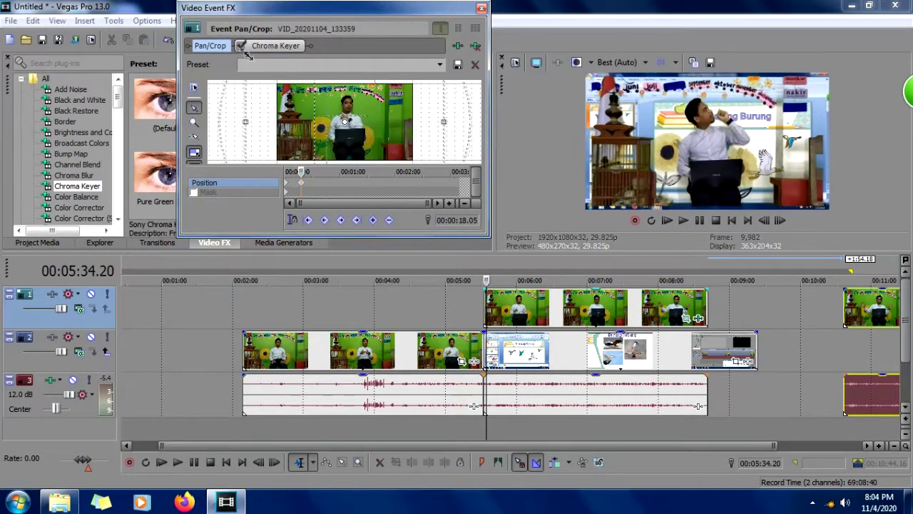
pyautogui.moveTo(221, 16); pyautogui.dragTo(191, 2)
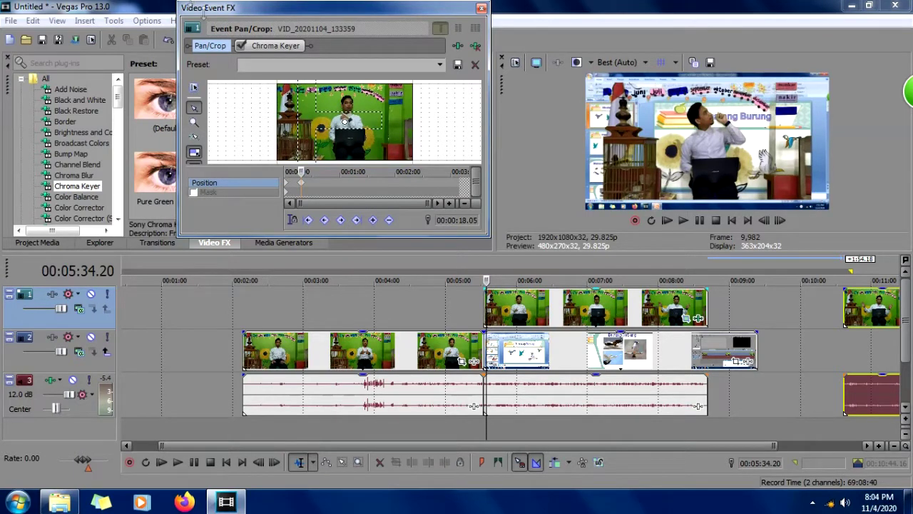
pyautogui.moveTo(337, 141); pyautogui.dragTo(346, 93)
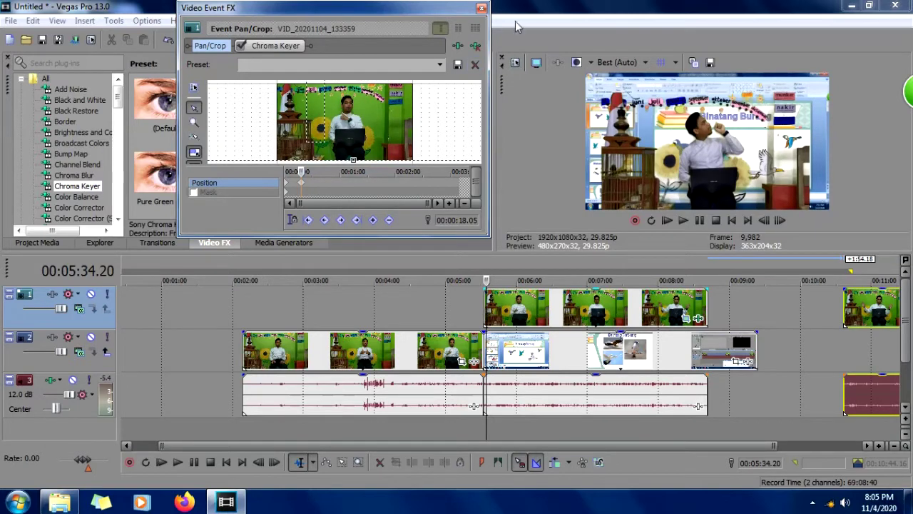
pyautogui.click(482, 9)
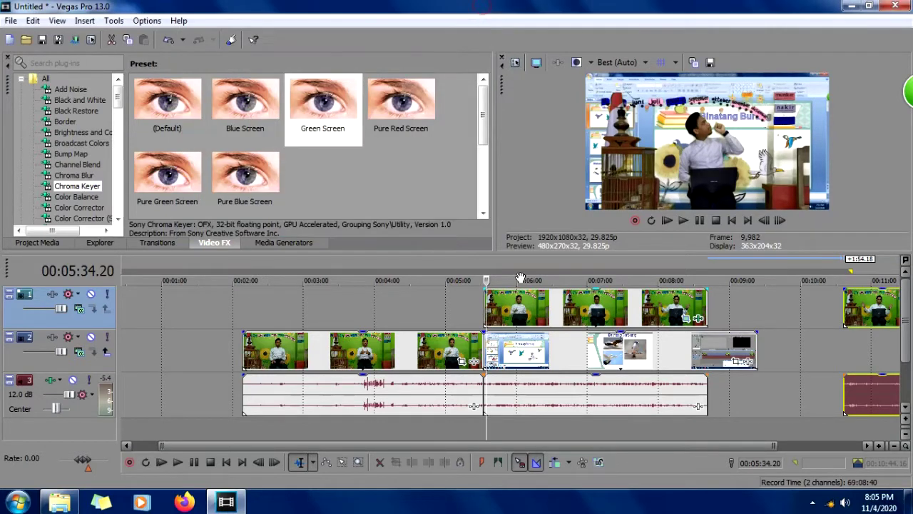
# Play the keyed clip's shrinking animation over the slides from about 00:05:23 to 00:05:56.
pyautogui.click(481, 269)
pyautogui.click(473, 268)
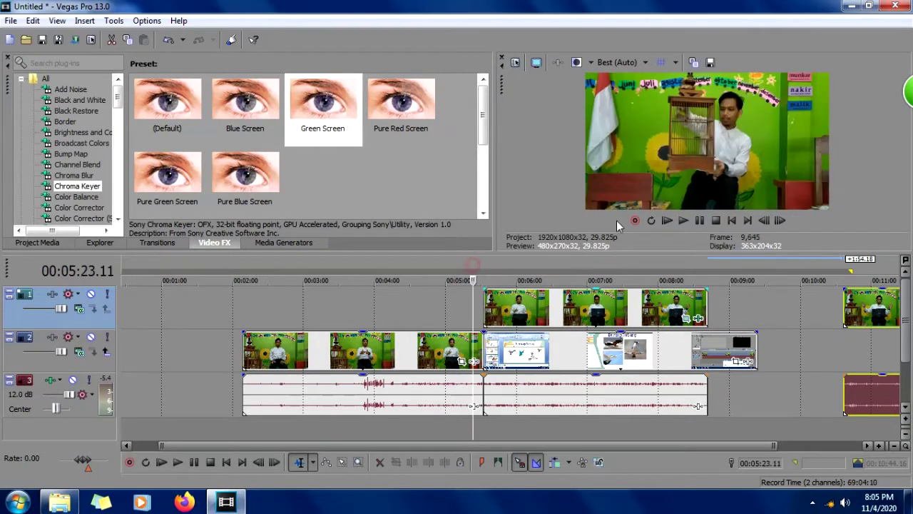
pyautogui.click(682, 220)
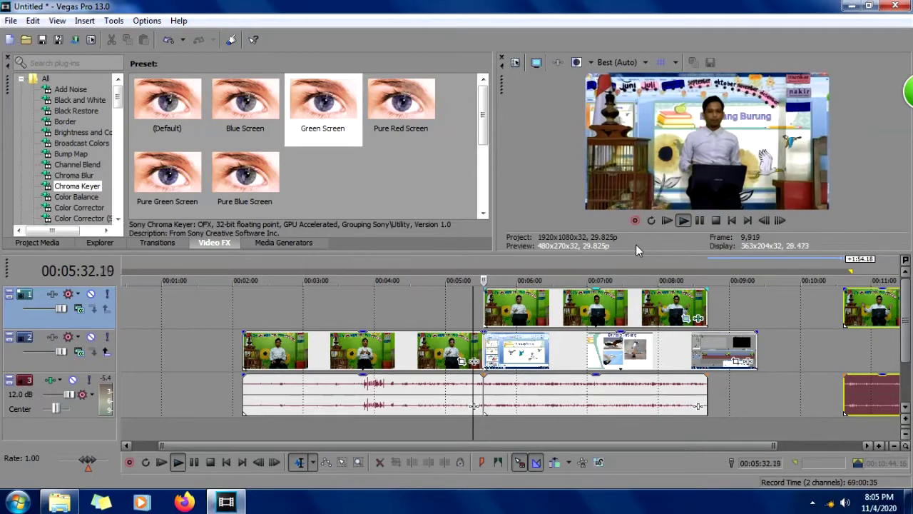
pyautogui.click(700, 222)
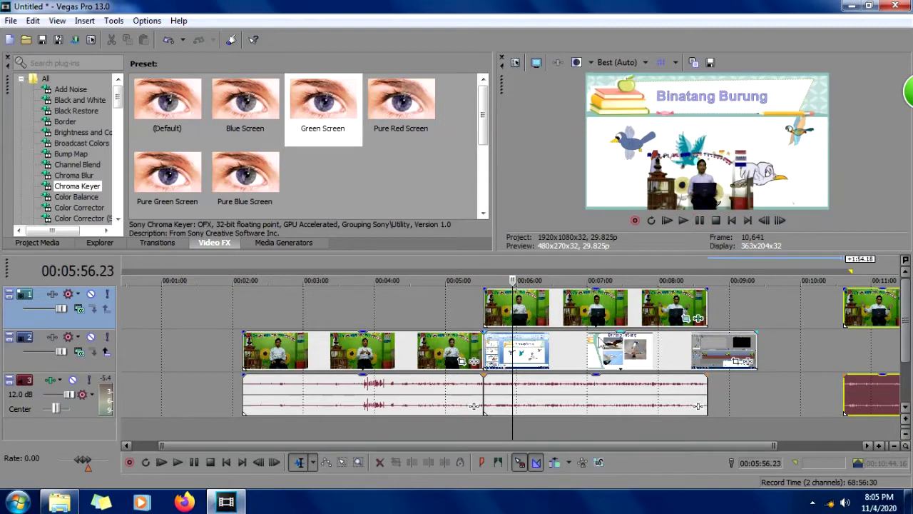
# Reposition the Pan/Crop frame at the 00:00:18.05 keyframe to move the shrunken presenter slightly right in the picture.
pyautogui.click(684, 319)
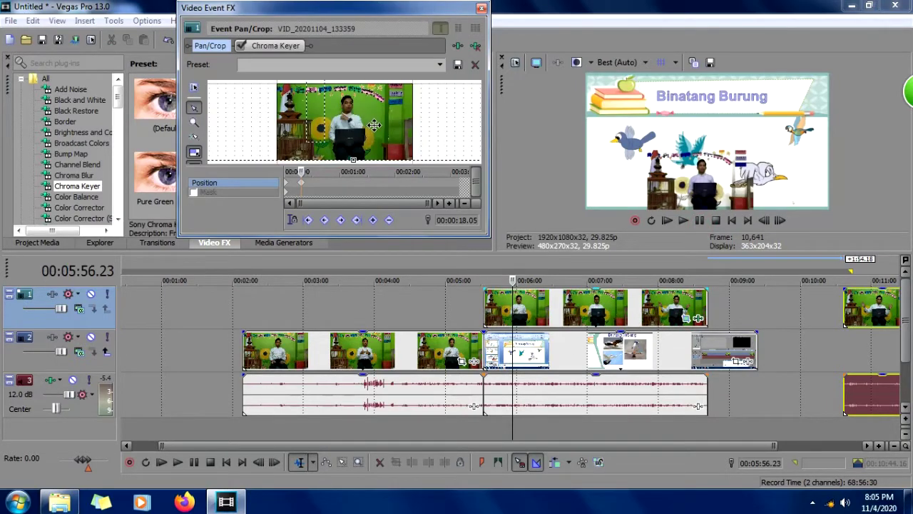
pyautogui.moveTo(374, 126); pyautogui.dragTo(367, 126)
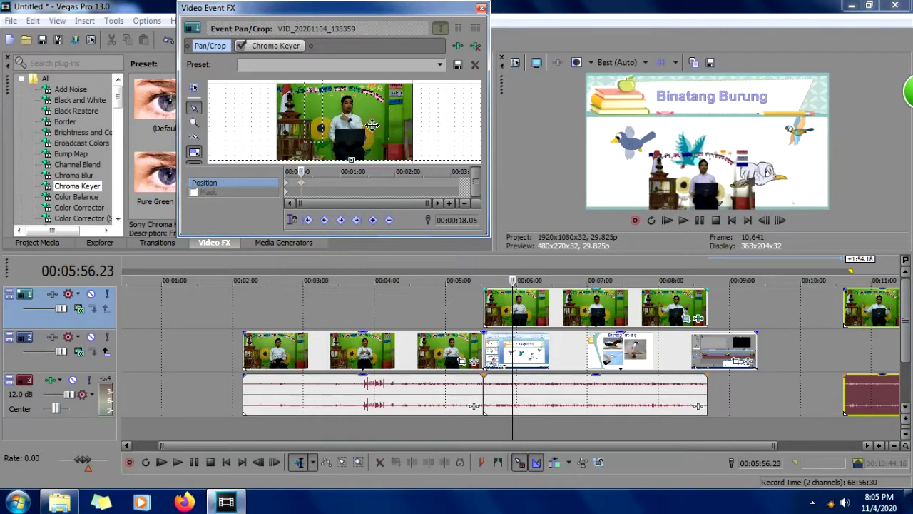
pyautogui.moveTo(366, 125)
pyautogui.mouseDown()
pyautogui.moveTo(360, 107)
pyautogui.moveTo(365, 124)
pyautogui.mouseUp()
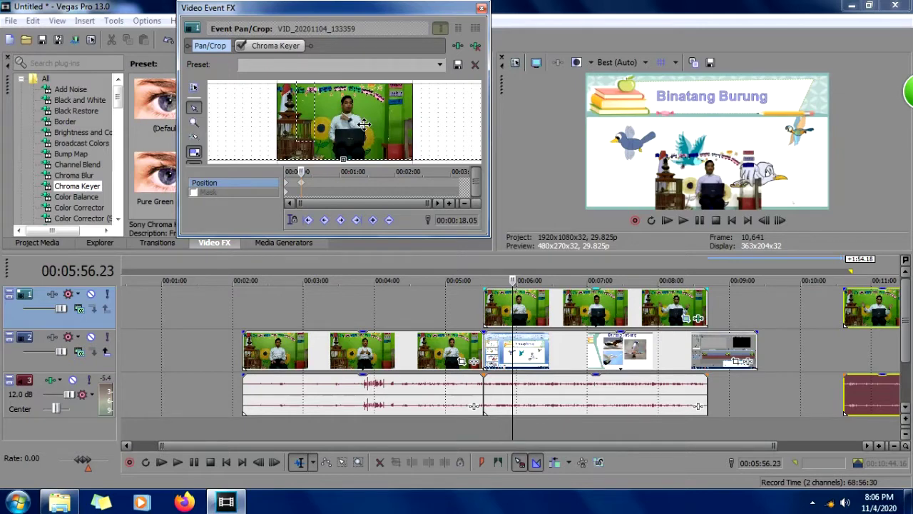
# Nudge the Pan/Crop frame at the 00:00:18.05 keyframe to fine-tune the shrunken presenter's position, and close the effect window.
pyautogui.moveTo(364, 124); pyautogui.dragTo(364, 125)
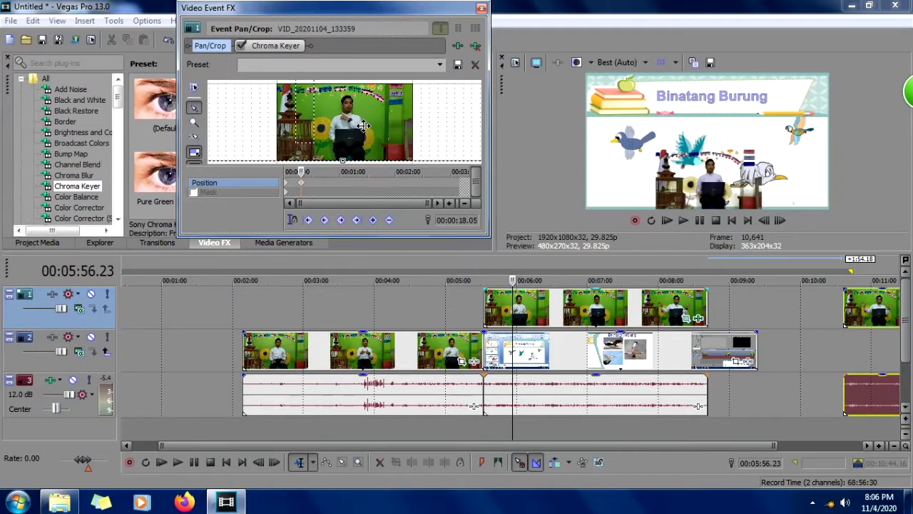
pyautogui.scroll(-2, 363, 125)
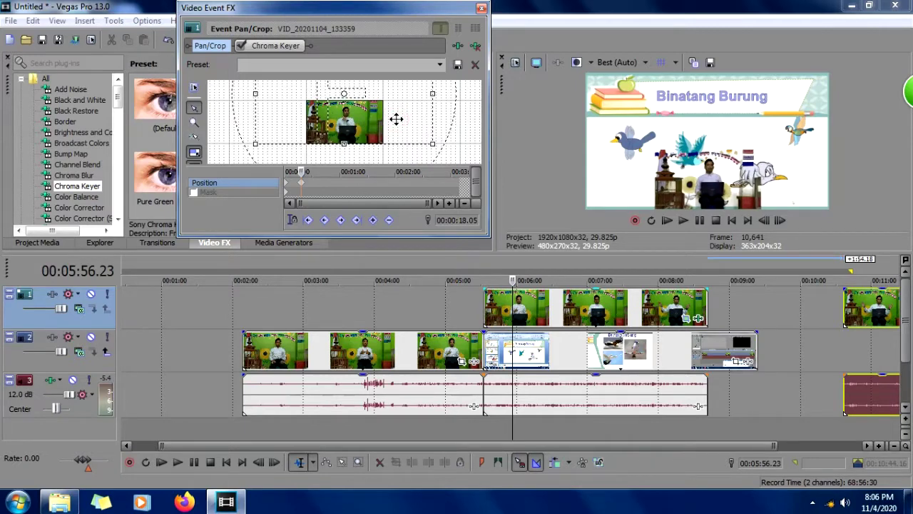
pyautogui.click(481, 8)
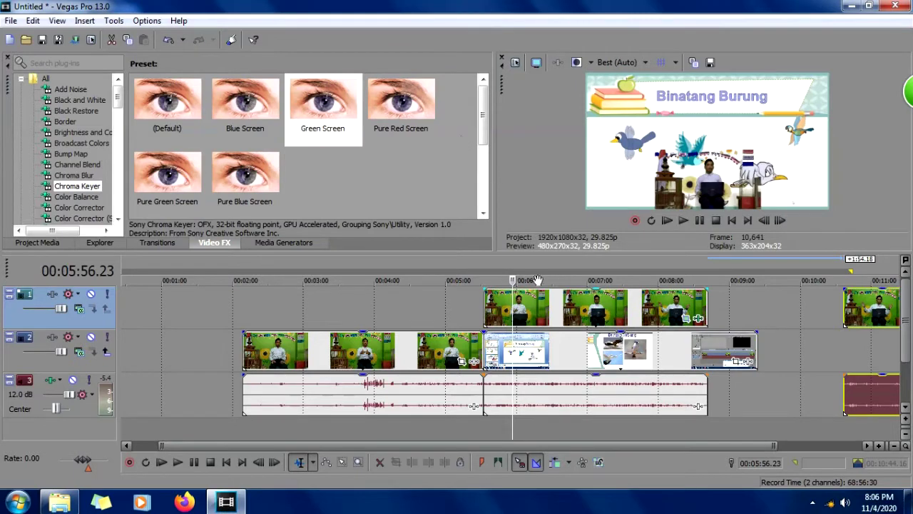
# Trim 4 s 16 frames from the slide recording's start, realign it with the keyed clip, and play the transition to about 00:05:38.
pyautogui.click(505, 345)
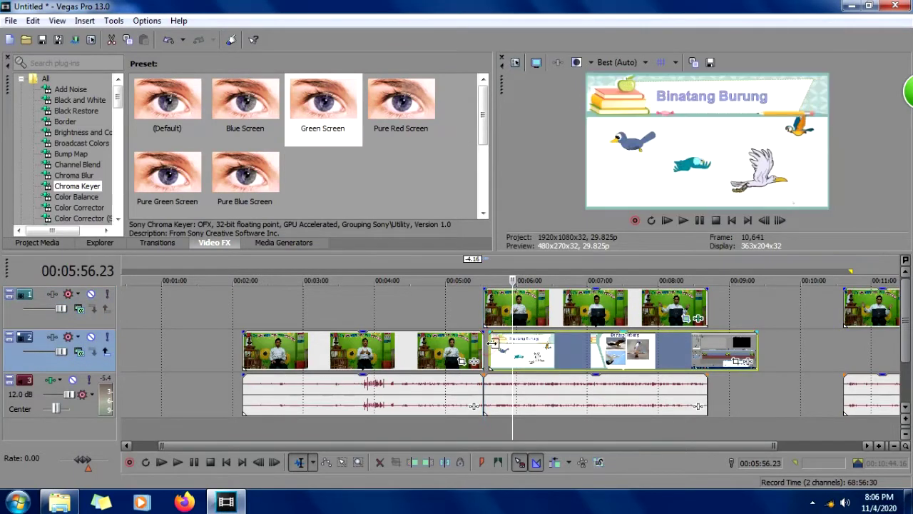
pyautogui.moveTo(505, 344); pyautogui.dragTo(500, 344)
pyautogui.click(469, 281)
pyautogui.click(686, 217)
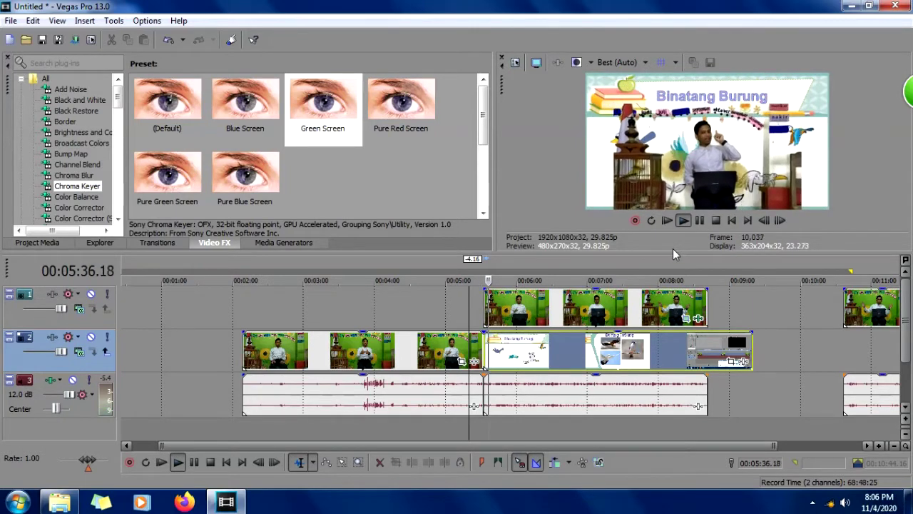
pyautogui.click(700, 220)
# Play the transition from 00:05:17.21, and play the keyed clip over the slides from about 00:05:32 to 00:06:35.
pyautogui.click(686, 318)
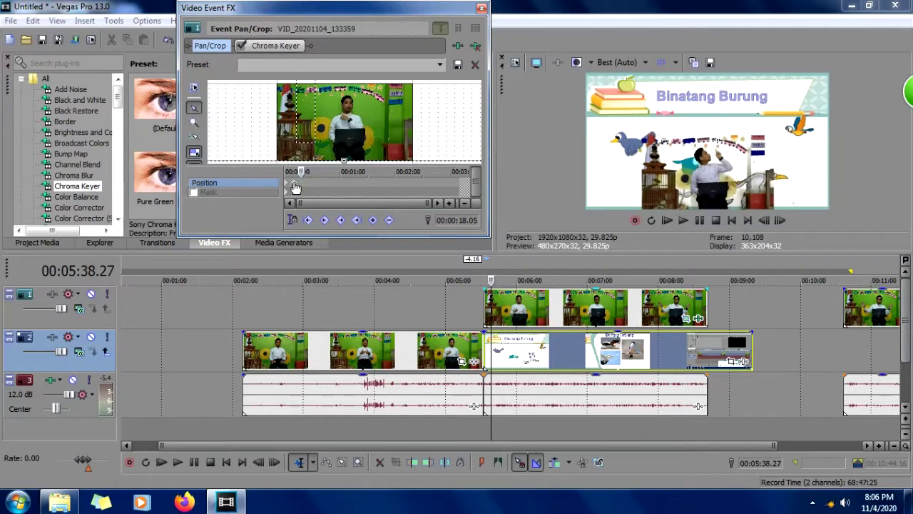
pyautogui.click(482, 7)
pyautogui.click(467, 278)
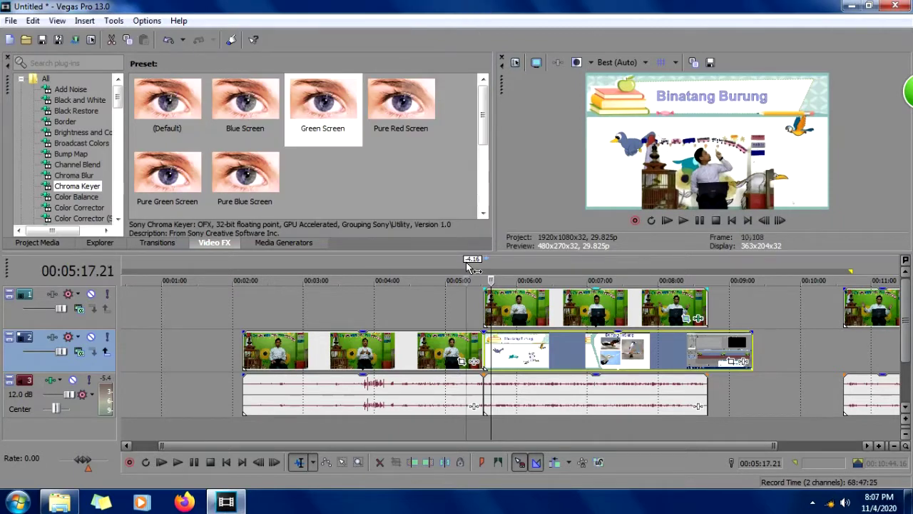
pyautogui.click(684, 221)
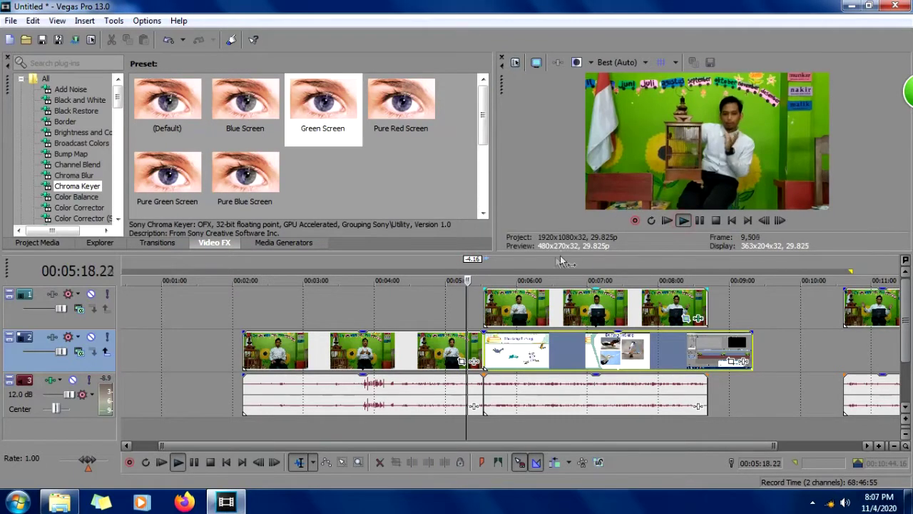
pyautogui.click(483, 269)
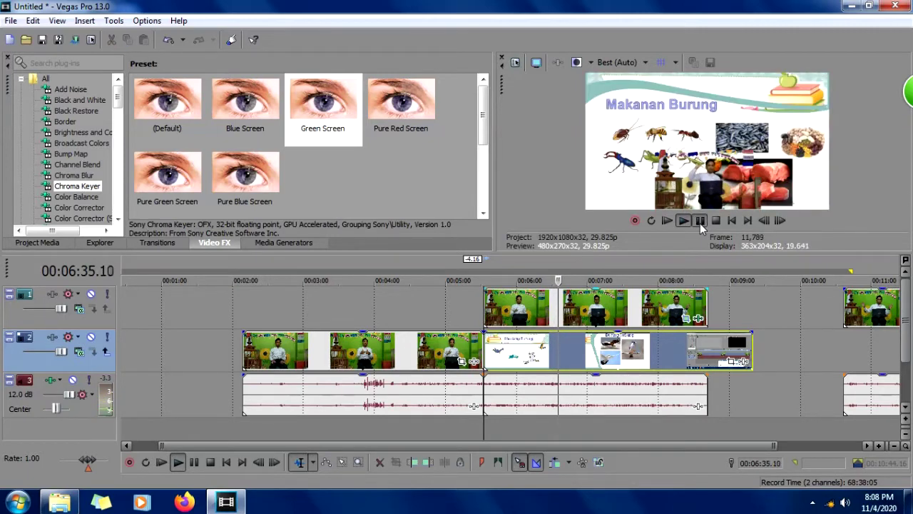
pyautogui.click(699, 222)
# Examine the presenter against the slides at successive points from 00:06:21 back to 00:05:42 to compare their timing.
pyautogui.click(542, 348)
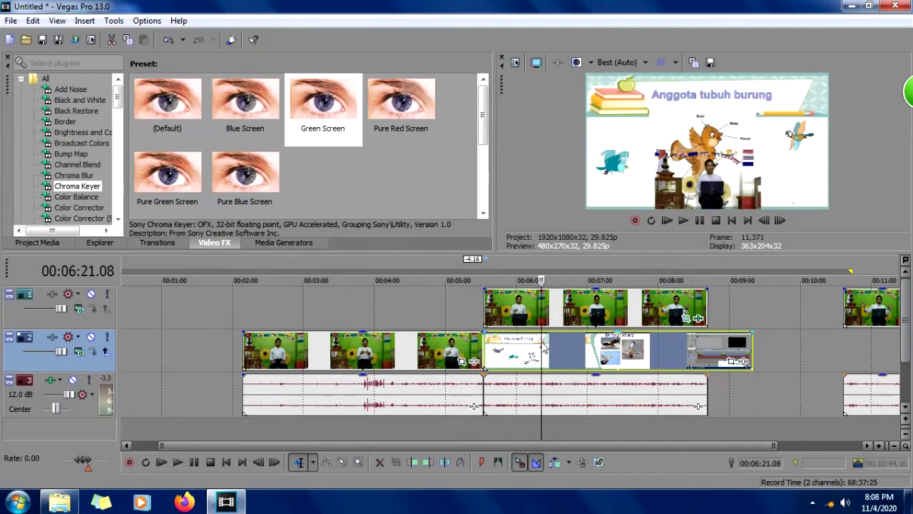
pyautogui.click(532, 347)
pyautogui.click(521, 346)
pyautogui.click(512, 346)
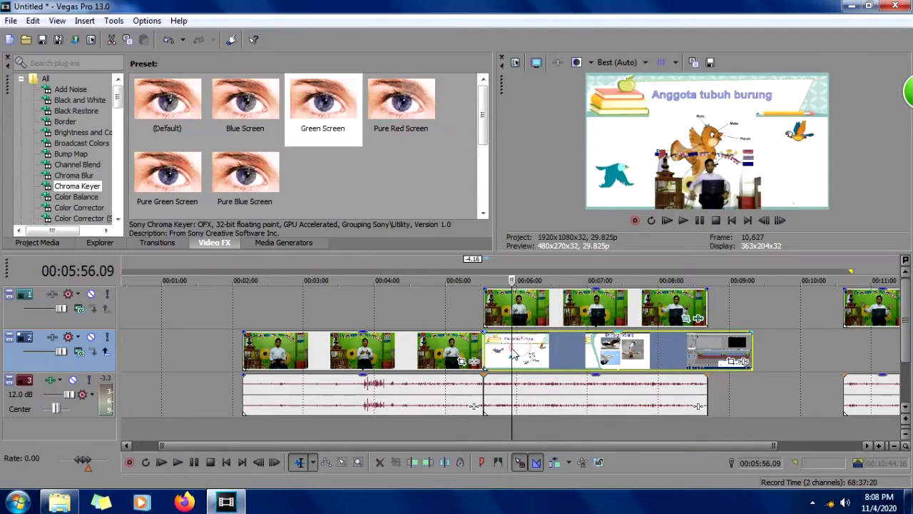
pyautogui.click(503, 352)
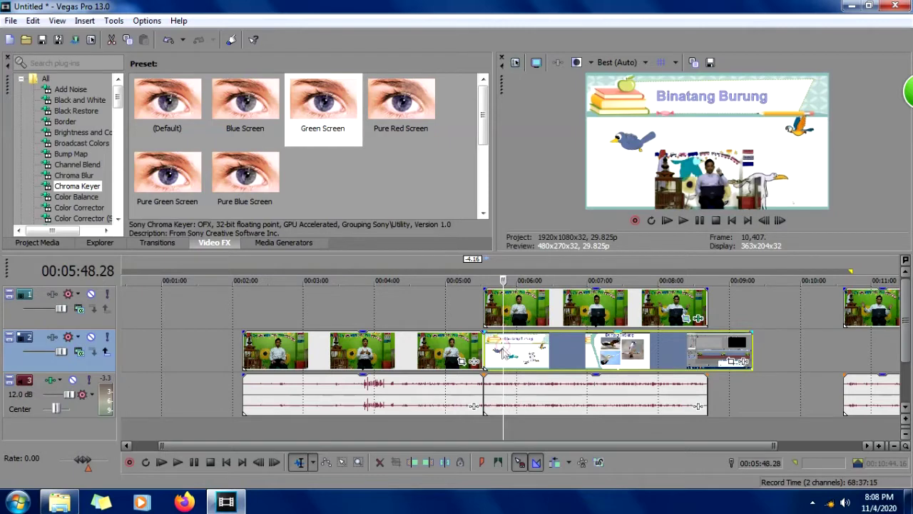
pyautogui.click(499, 347)
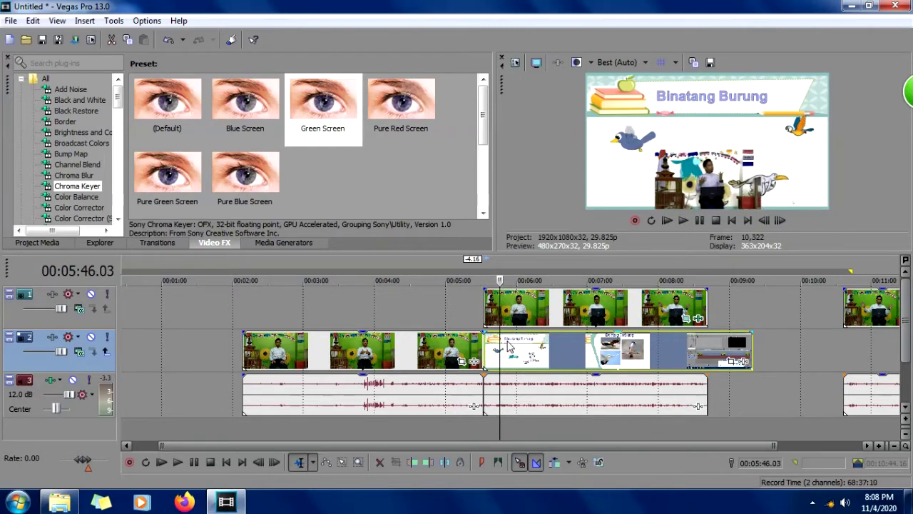
pyautogui.click(498, 348)
pyautogui.click(496, 347)
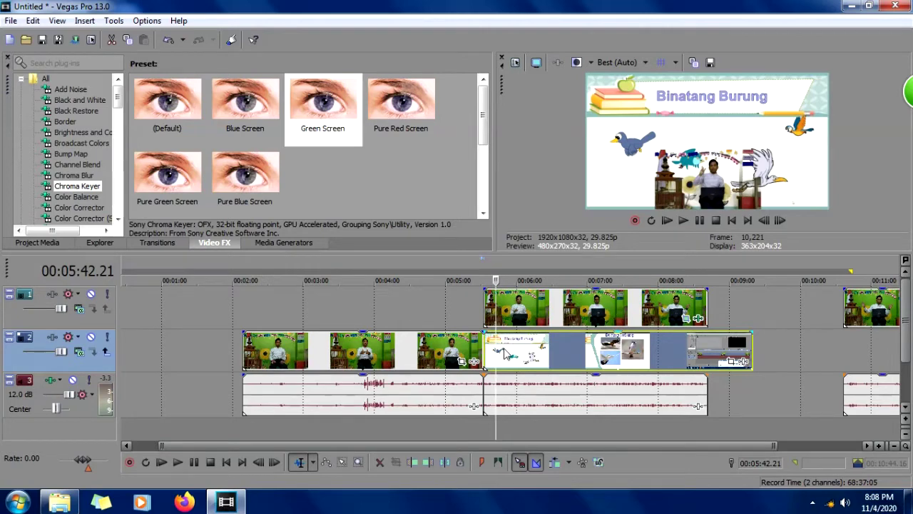
# Extend the slide recording's start by 4 s 16 frames, align it with the keyed clip, and play to about 00:06:25.
pyautogui.moveTo(506, 355); pyautogui.dragTo(487, 348)
pyautogui.click(485, 349)
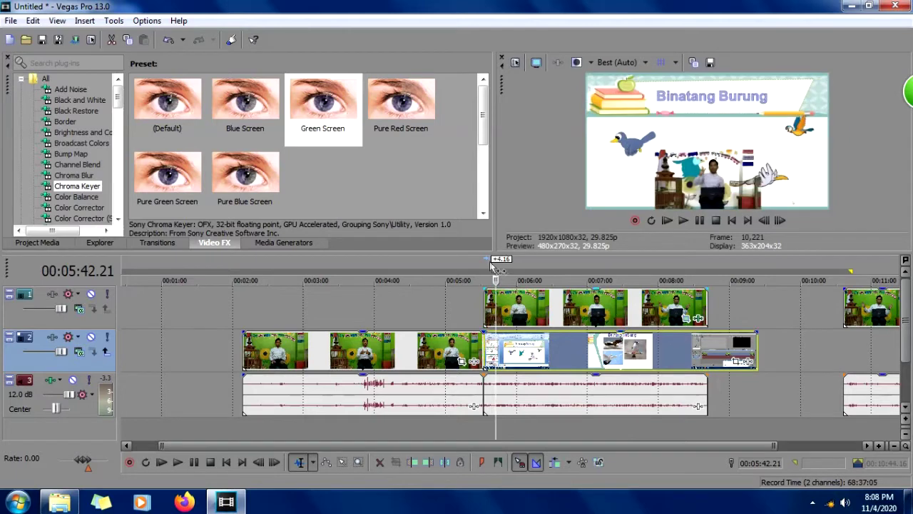
pyautogui.click(689, 223)
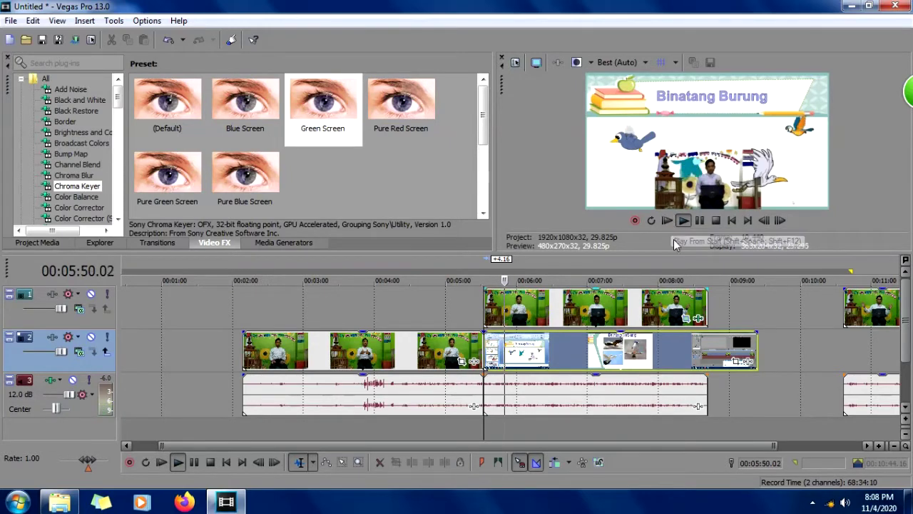
pyautogui.scroll(-2, 652, 293)
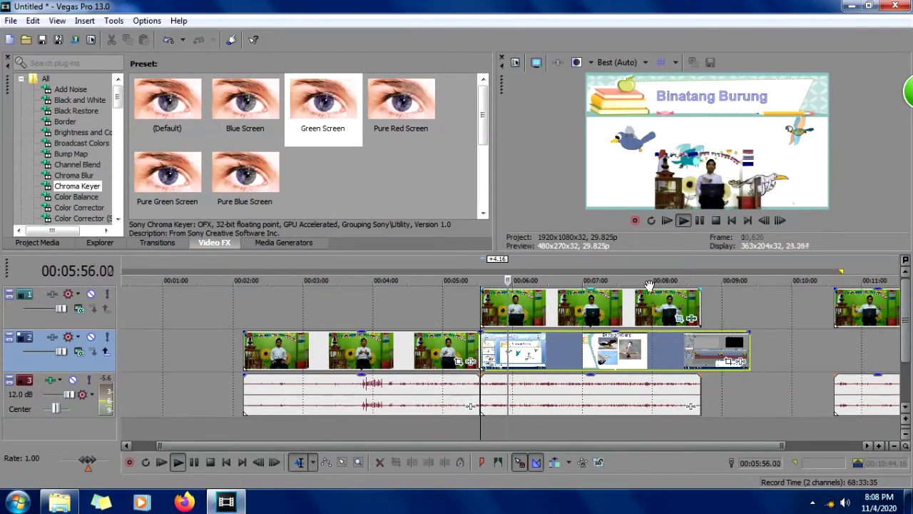
pyautogui.hscroll(2, 649, 285)
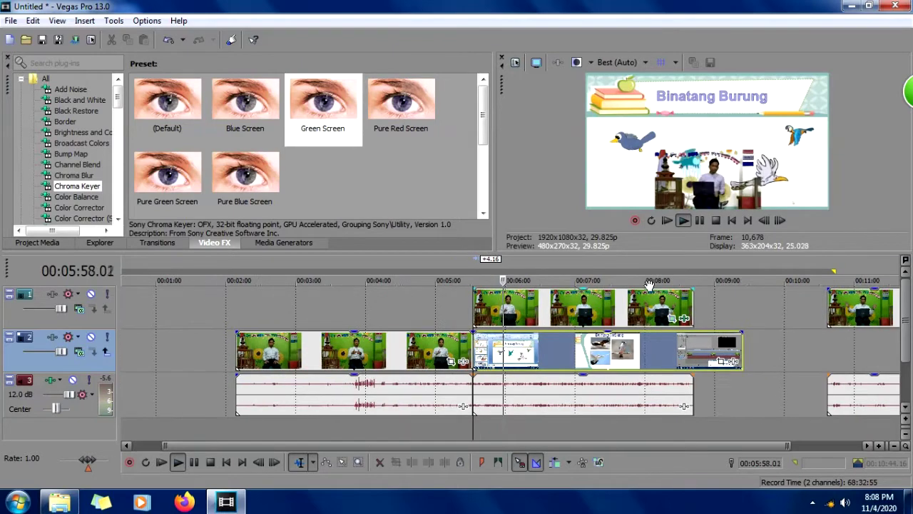
pyautogui.scroll(1, 650, 286)
pyautogui.scroll(1, 650, 285)
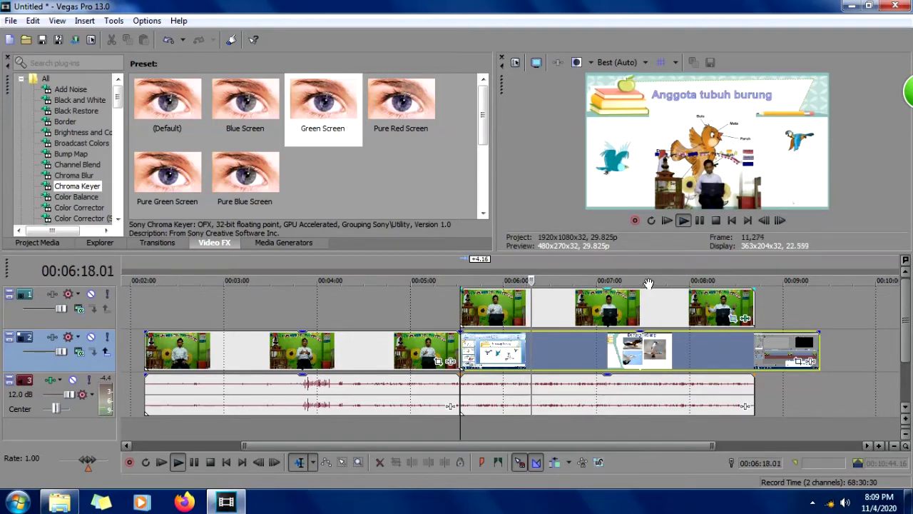
pyautogui.click(699, 222)
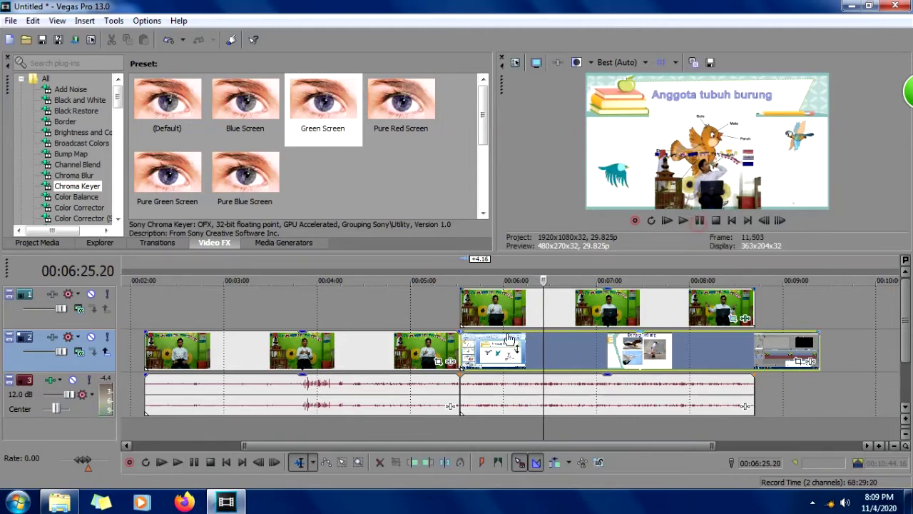
# Trim 5 s 6 frames from the slide recording's start, align it with the keyed clip, and play from 00:05:32 to about 00:06:19.
pyautogui.moveTo(462, 343); pyautogui.dragTo(481, 309)
pyautogui.click(465, 274)
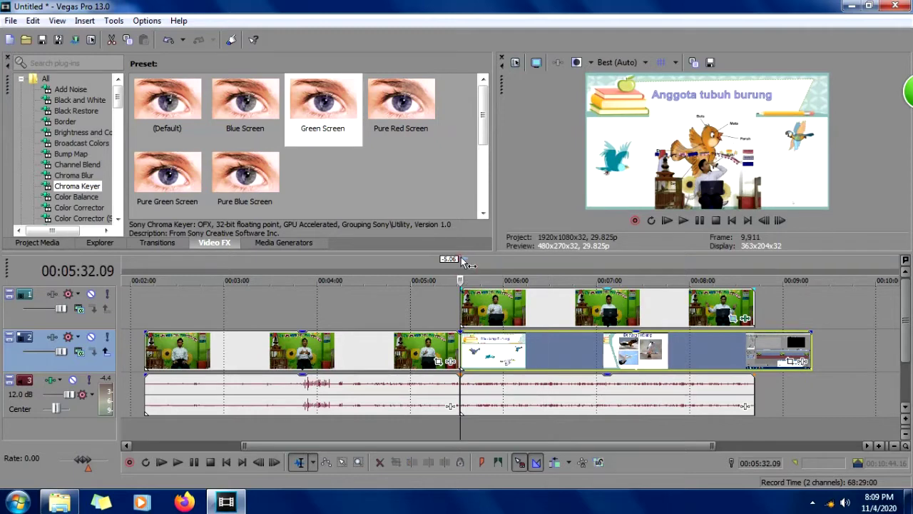
pyautogui.click(679, 222)
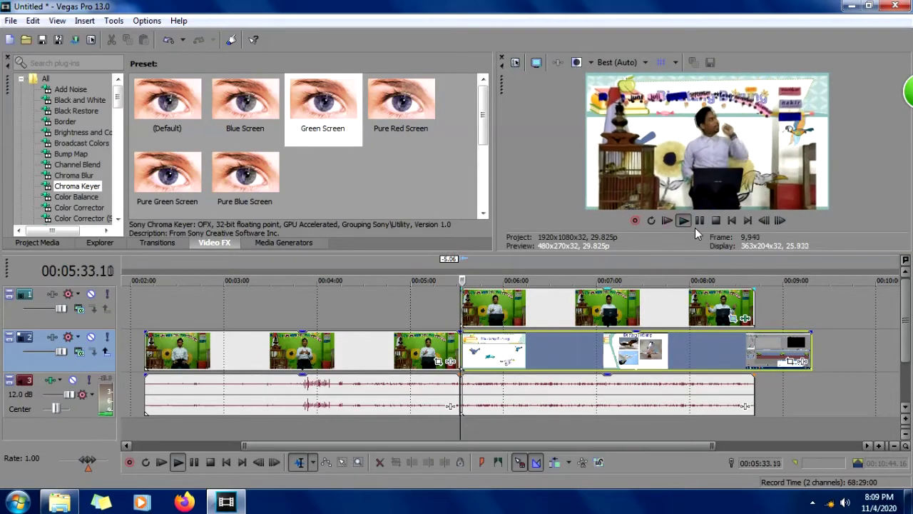
pyautogui.click(456, 262)
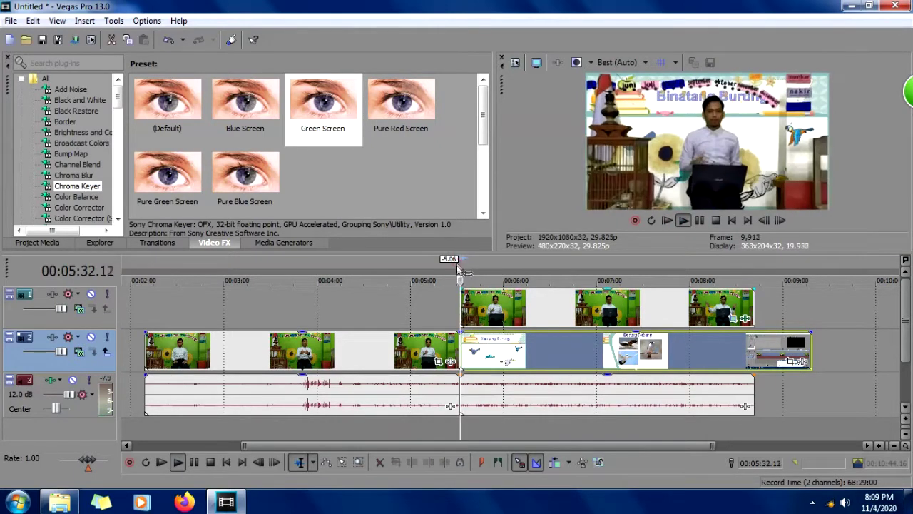
pyautogui.click(455, 264)
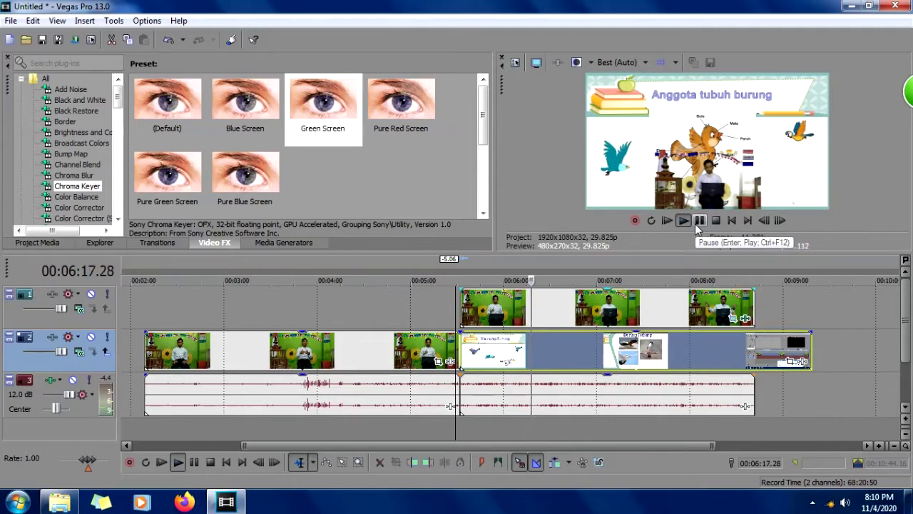
pyautogui.click(697, 226)
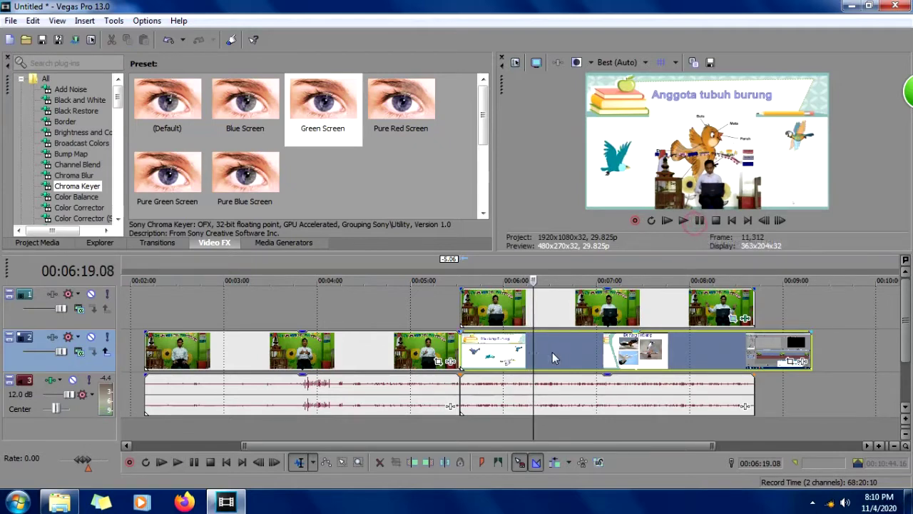
# Split the slide recording at 00:05:53.11.
pyautogui.click(522, 357)
pyautogui.moveTo(517, 354); pyautogui.dragTo(494, 358)
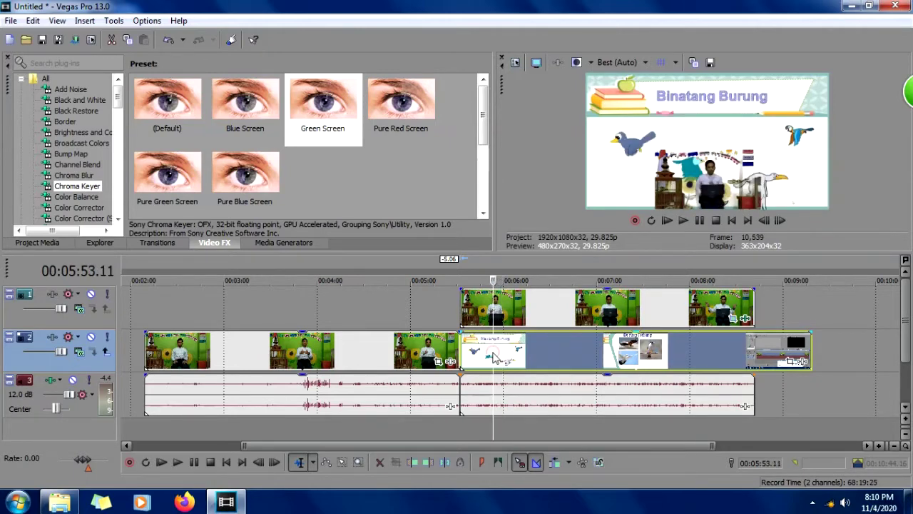
pyautogui.press('s')
# Extend the start of the first slide segment by 7 s 23 frames, and play from 00:05:32.09 to about 00:05:46.
pyautogui.moveTo(504, 355); pyautogui.dragTo(467, 350)
pyautogui.click(461, 268)
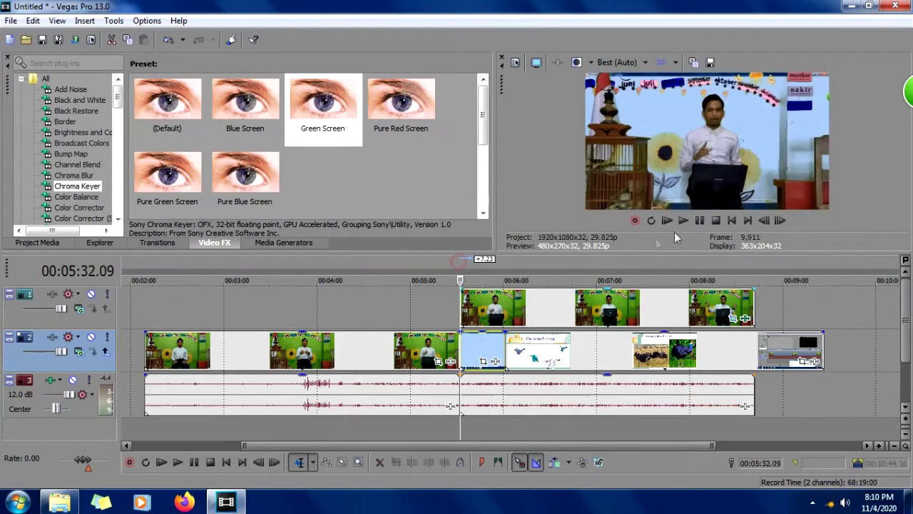
pyautogui.click(686, 222)
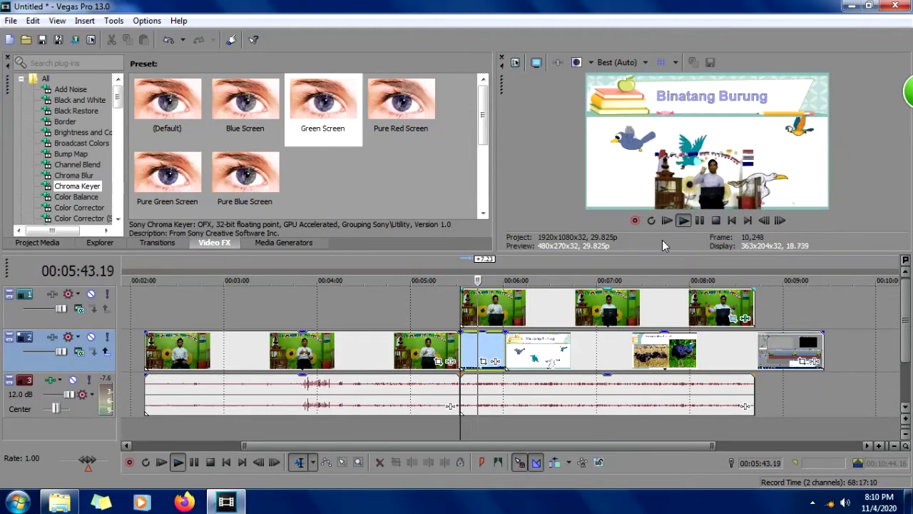
pyautogui.click(699, 220)
# Trim 4 s 4 frames from the start of the first slide segment, keeping it against the preceding presenter clip.
pyautogui.scroll(2, 532, 330)
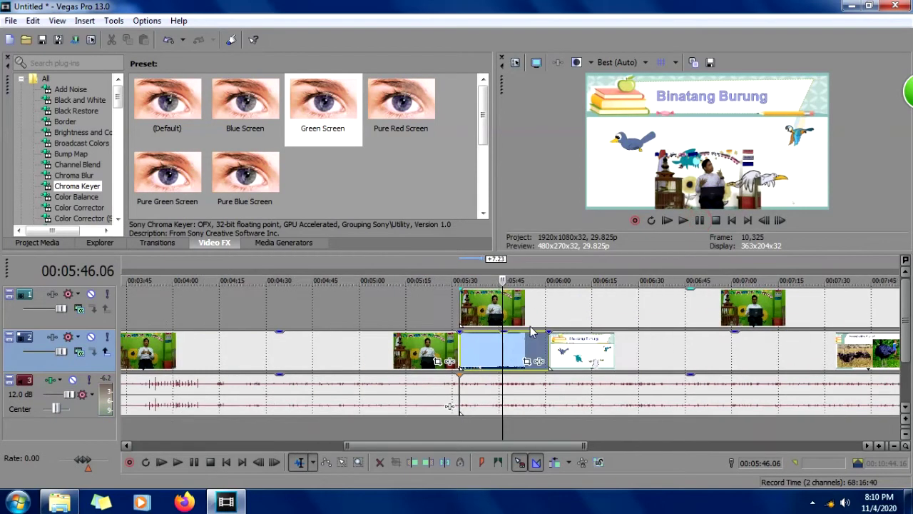
pyautogui.click(493, 348)
pyautogui.moveTo(463, 346); pyautogui.dragTo(490, 355)
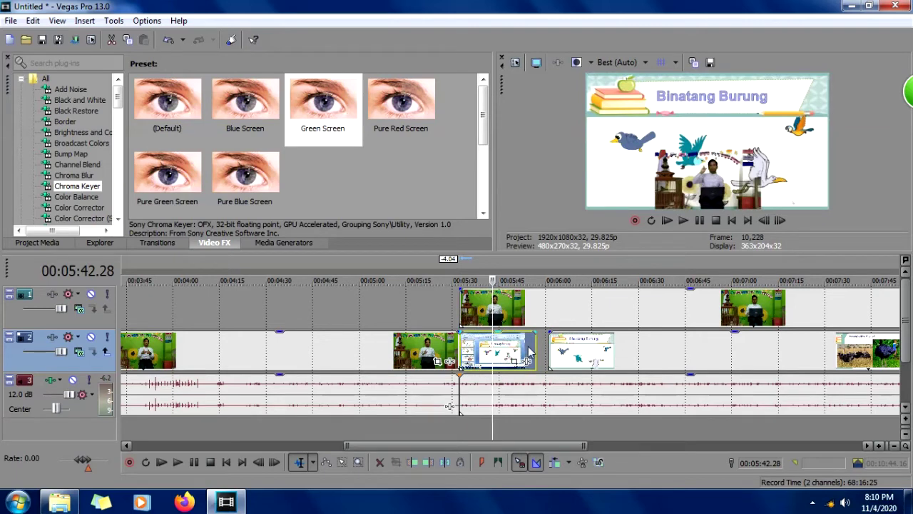
# Move the second slide segment 4 s 10 frames later on the timeline and play from its start at 00:06:05.14.
pyautogui.moveTo(564, 349); pyautogui.dragTo(578, 349)
pyautogui.click(564, 274)
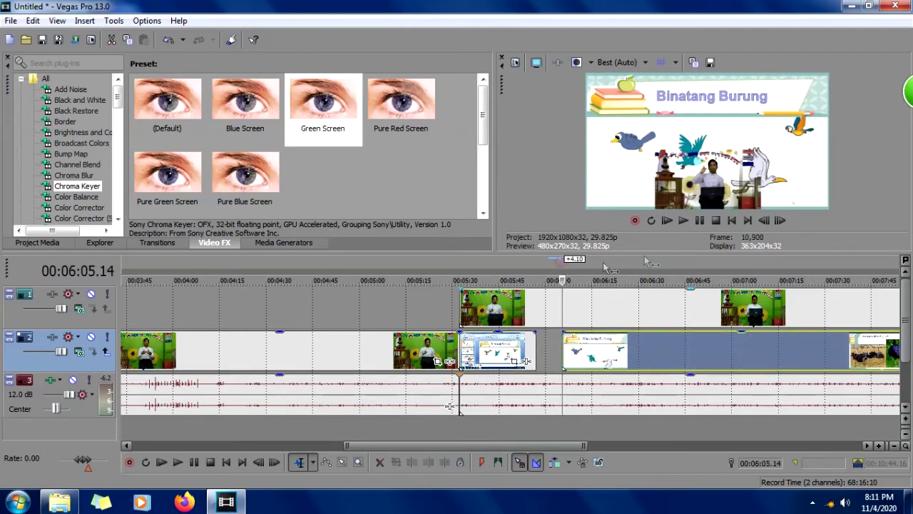
pyautogui.click(682, 221)
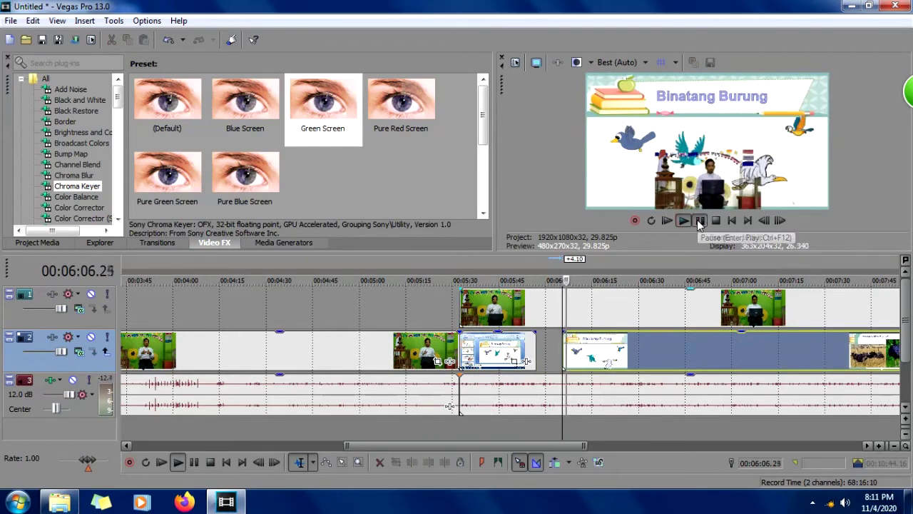
# Move the second slide segment another 1 s 19 frames later and play it to about 00:06:16.
pyautogui.moveTo(580, 345); pyautogui.dragTo(585, 345)
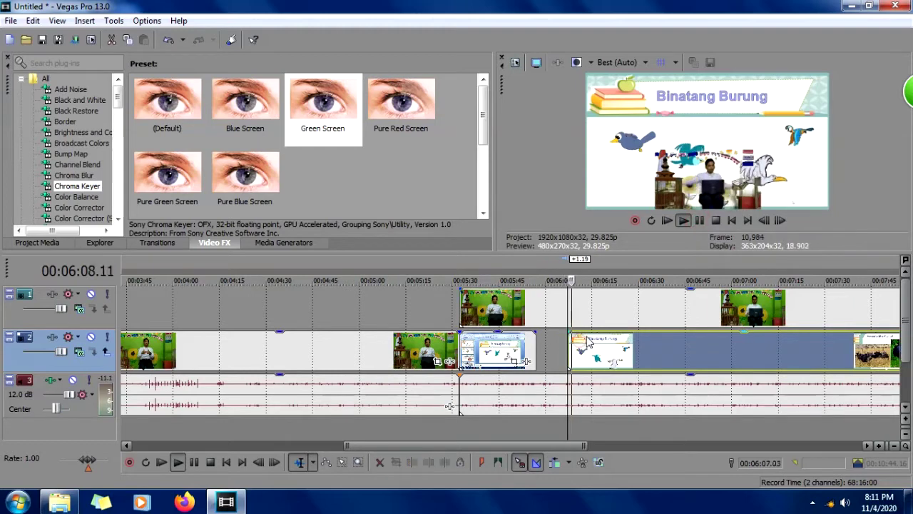
pyautogui.click(561, 262)
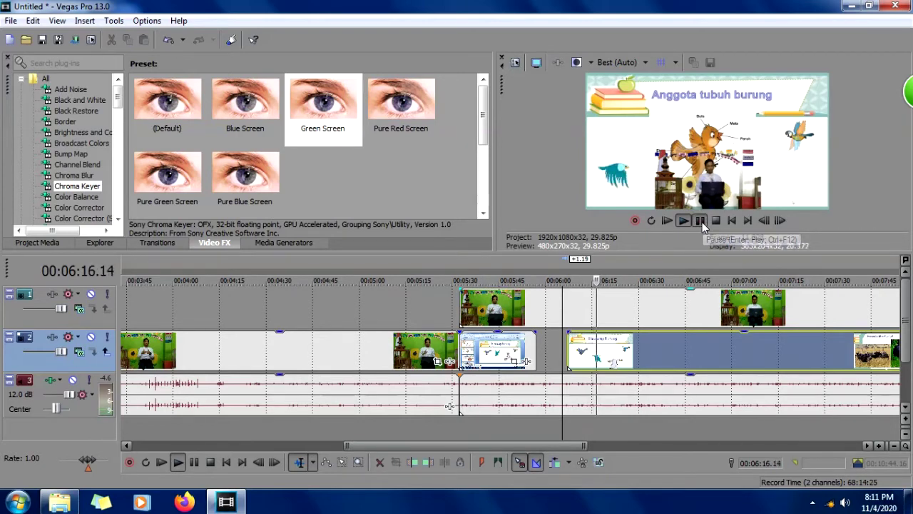
pyautogui.click(700, 220)
# Move the second slide segment a further 7 s 4 frames later on the timeline.
pyautogui.moveTo(591, 358); pyautogui.dragTo(632, 355)
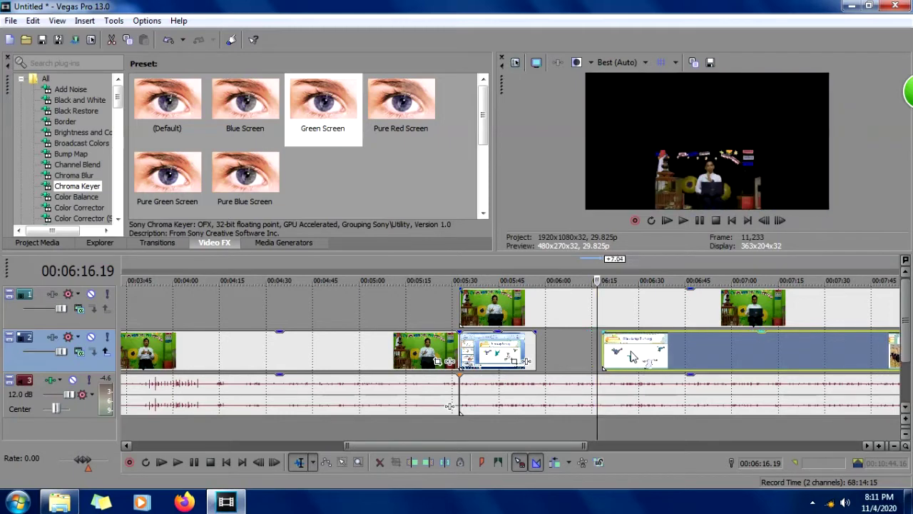
# Extend the end of the first slide segment to meet the second slide segment and play it from its start.
pyautogui.moveTo(536, 348); pyautogui.dragTo(596, 343)
pyautogui.click(463, 269)
pyautogui.click(685, 220)
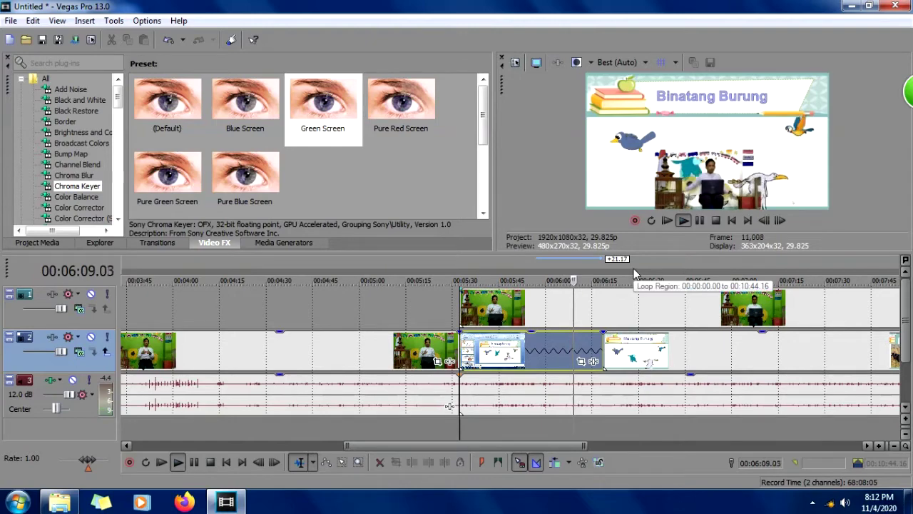
# Review playback across the cut between the first and second slide segments, pausing at 00:06:27.19.
pyautogui.scroll(-2, 635, 270)
pyautogui.scroll(-2, 636, 279)
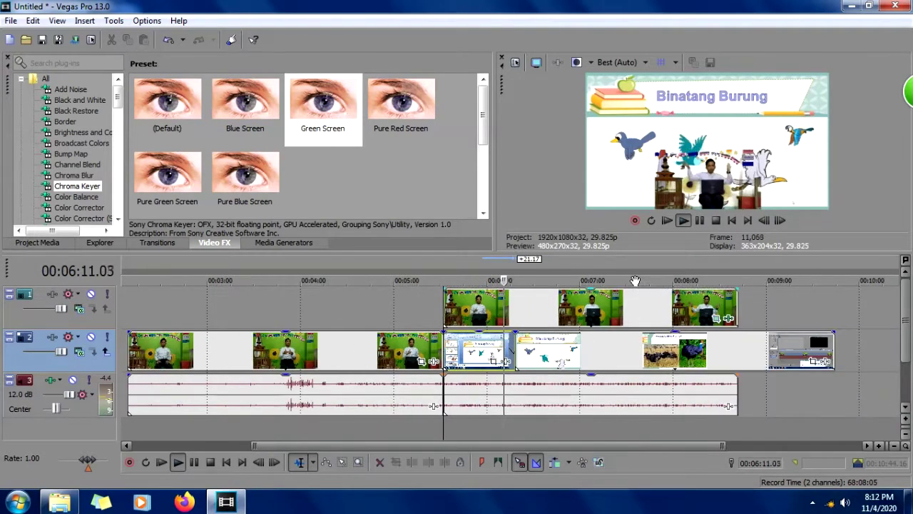
pyautogui.scroll(-2, 635, 280)
pyautogui.scroll(2, 635, 280)
pyautogui.scroll(-2, 635, 281)
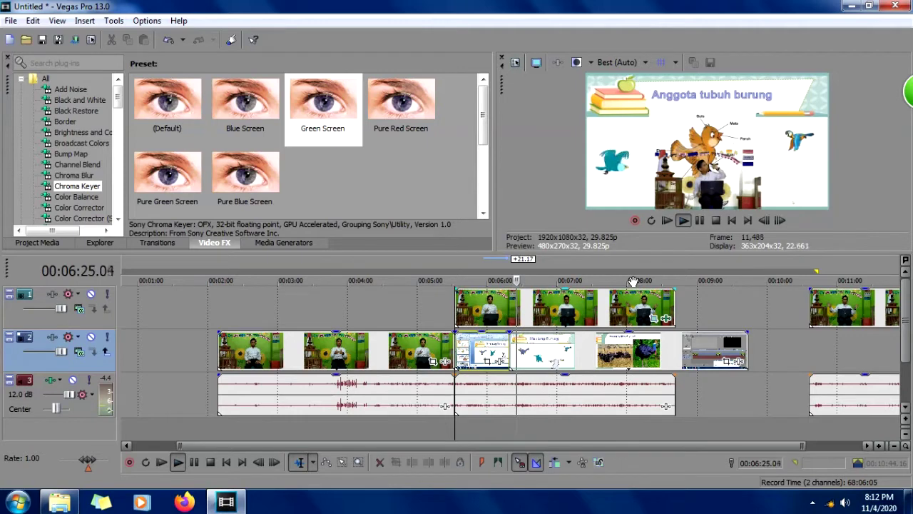
pyautogui.scroll(2, 632, 281)
pyautogui.press('Return')
pyautogui.scroll(1, 572, 291)
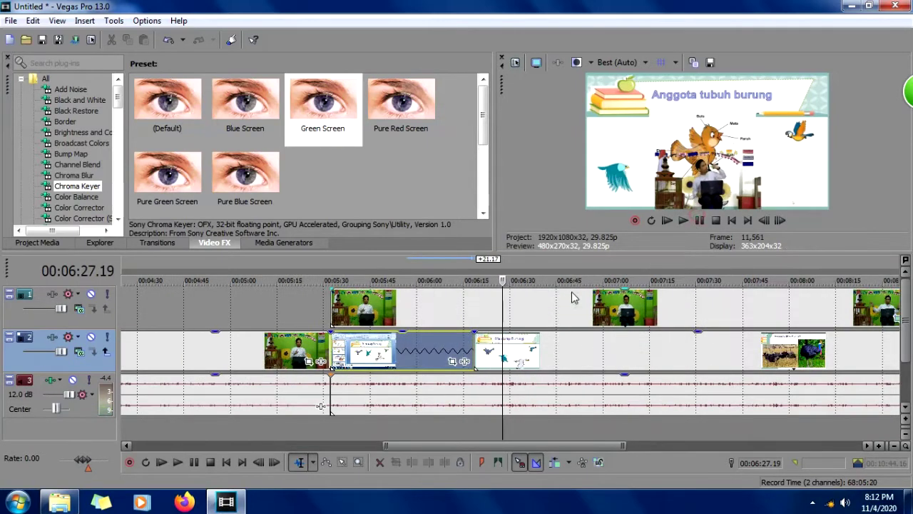
# Shorten the end of the first slide segment and move the second segment 3 s 2 frames earlier to meet it.
pyautogui.click(468, 347)
pyautogui.click(463, 348)
pyautogui.click(465, 348)
pyautogui.moveTo(471, 341); pyautogui.dragTo(505, 343)
pyautogui.hotkey('ctrl', 'Left')
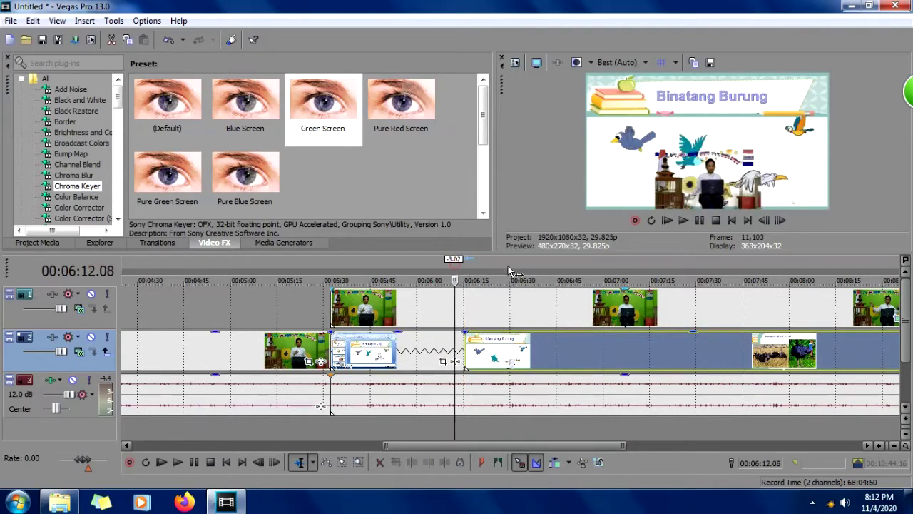
# Play from 00:06:12.08 across the cut to 00:06:57.26 to check the slides against the presenter's speech.
pyautogui.press('space')
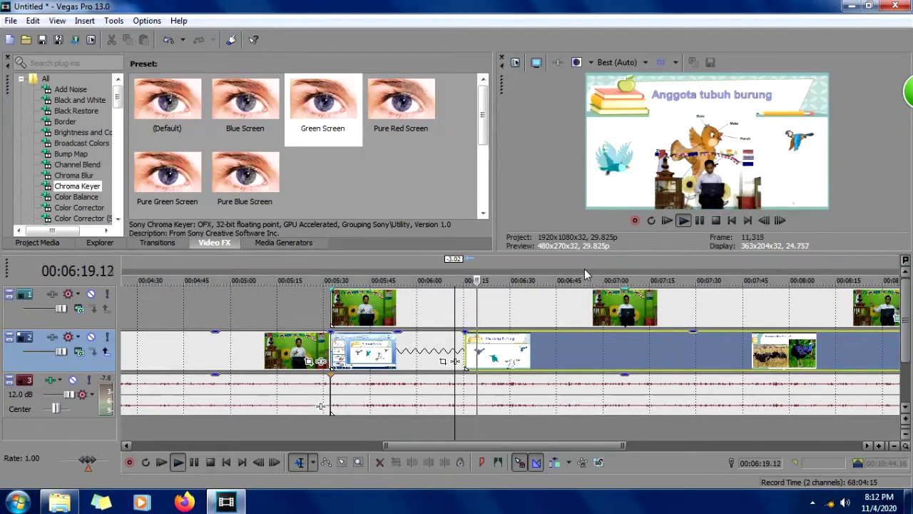
pyautogui.scroll(-2, 583, 271)
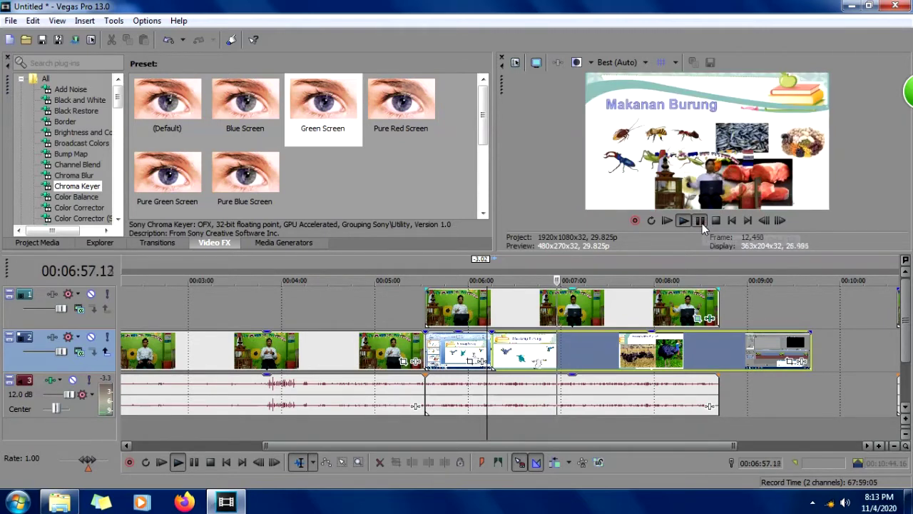
pyautogui.click(702, 225)
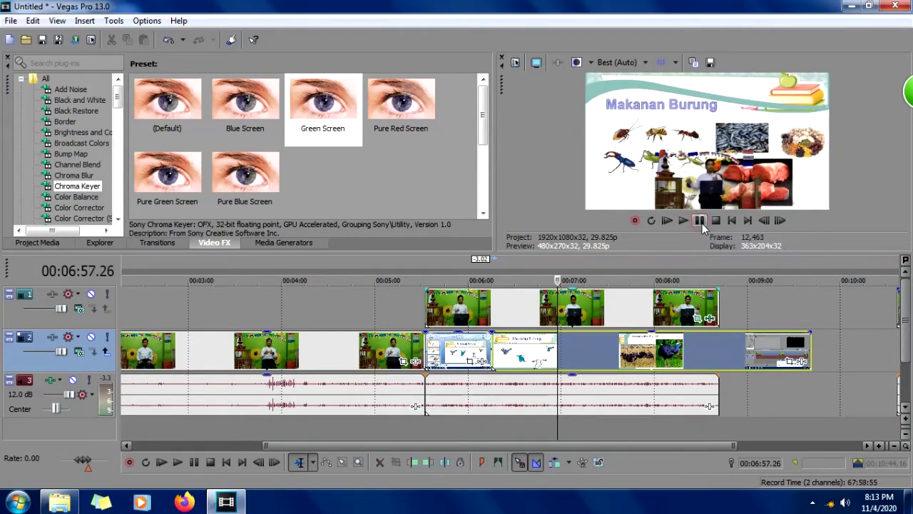
# Split the second slide segment just before the Makanan Burung slide and move the remainder 48 s later on the timeline.
pyautogui.click(554, 307)
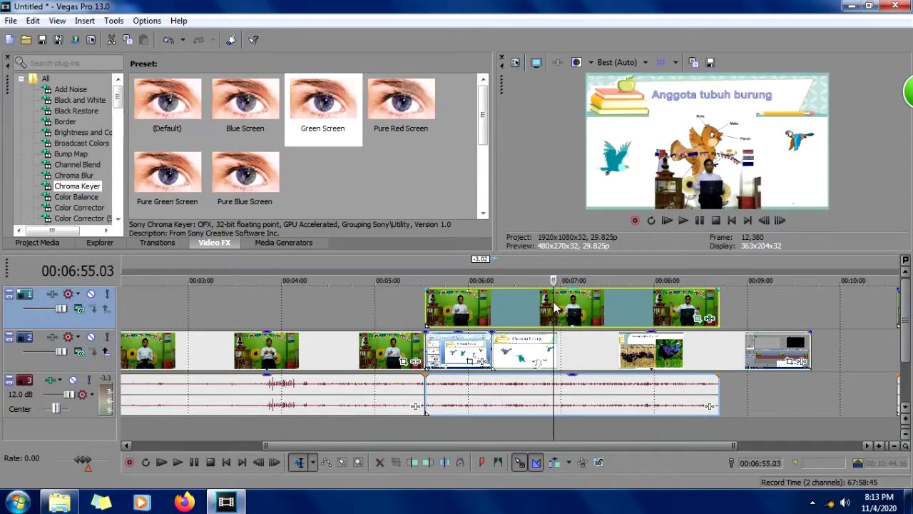
pyautogui.click(555, 343)
pyautogui.moveTo(550, 345); pyautogui.dragTo(637, 288)
# Move the split-off slide segment 21 s 25 frames earlier, extend the preceding segment to meet it, and play to 00:07:31.16.
pyautogui.press('space')
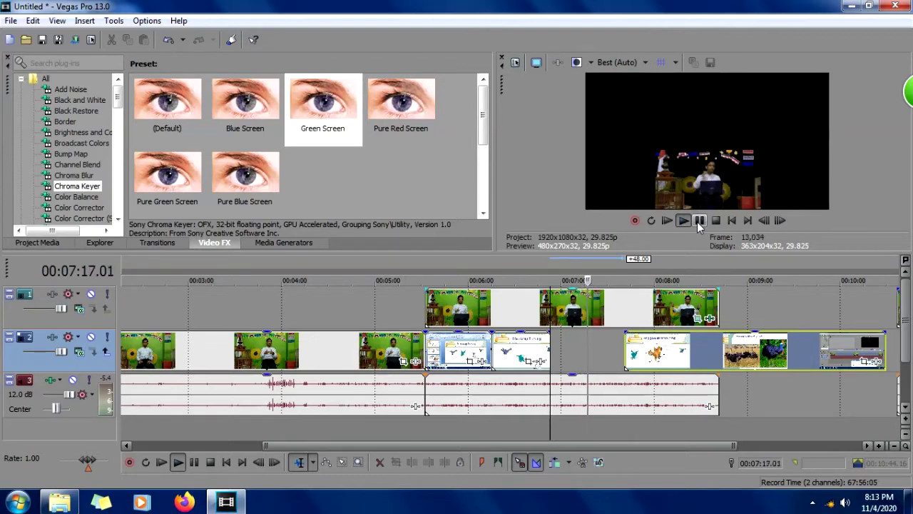
pyautogui.moveTo(640, 342); pyautogui.dragTo(607, 343)
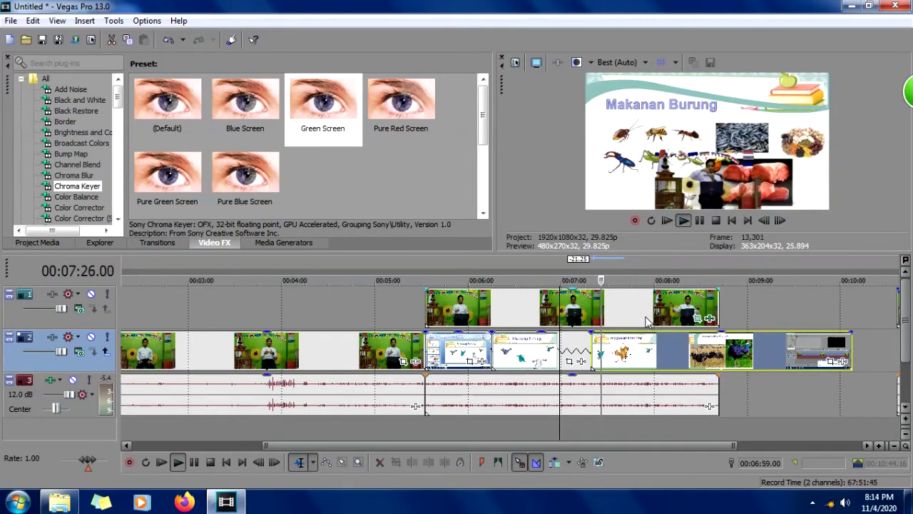
pyautogui.click(698, 222)
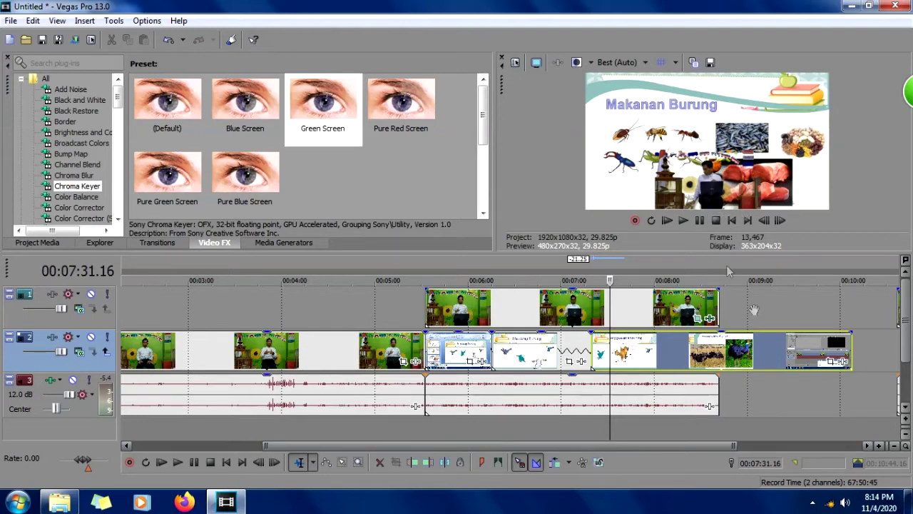
# Check the Burung berjalan & berlari slide against the presenter by playing briefly up to 00:08:24.22.
pyautogui.click(689, 267)
pyautogui.click(683, 220)
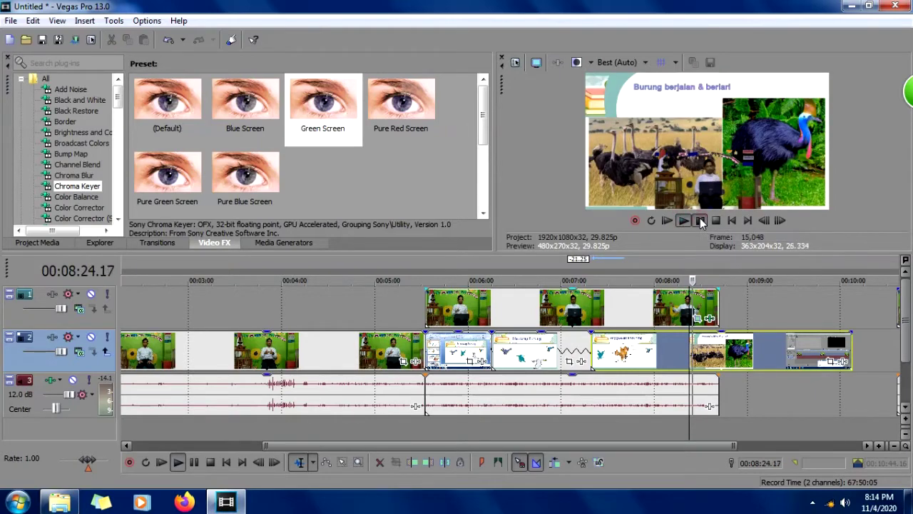
pyautogui.click(700, 221)
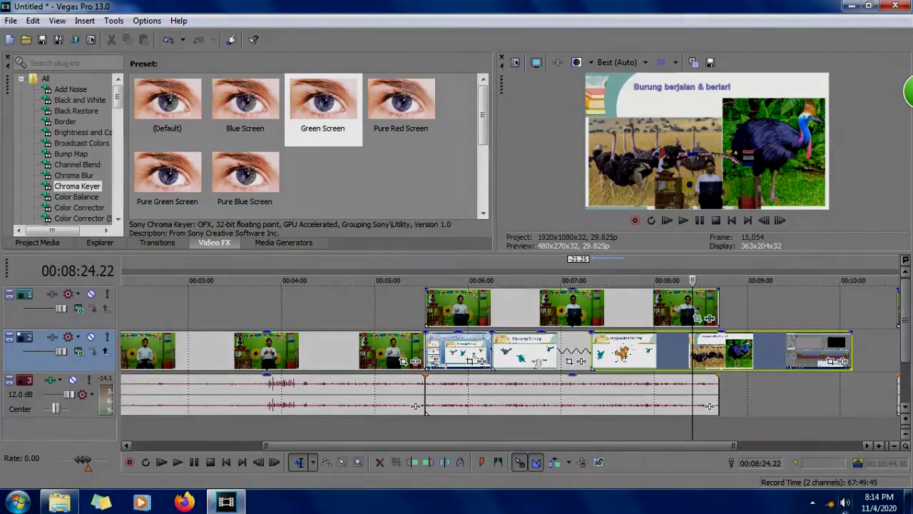